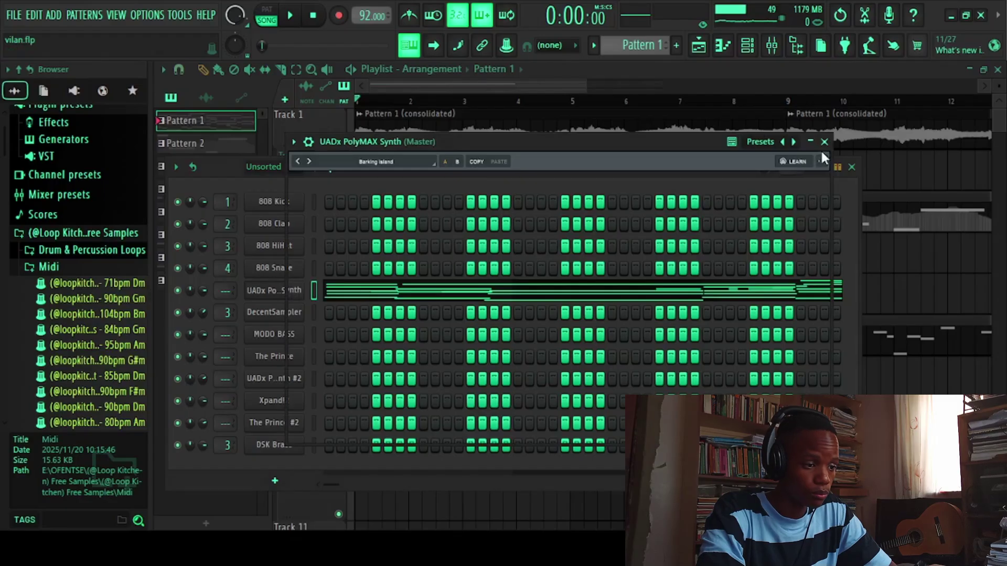
Step: Open Pattern 1's UADx PolyMAX Synth channel in the piano roll and examine its chord and melody notes through bar 8
click(824, 142)
click(377, 299)
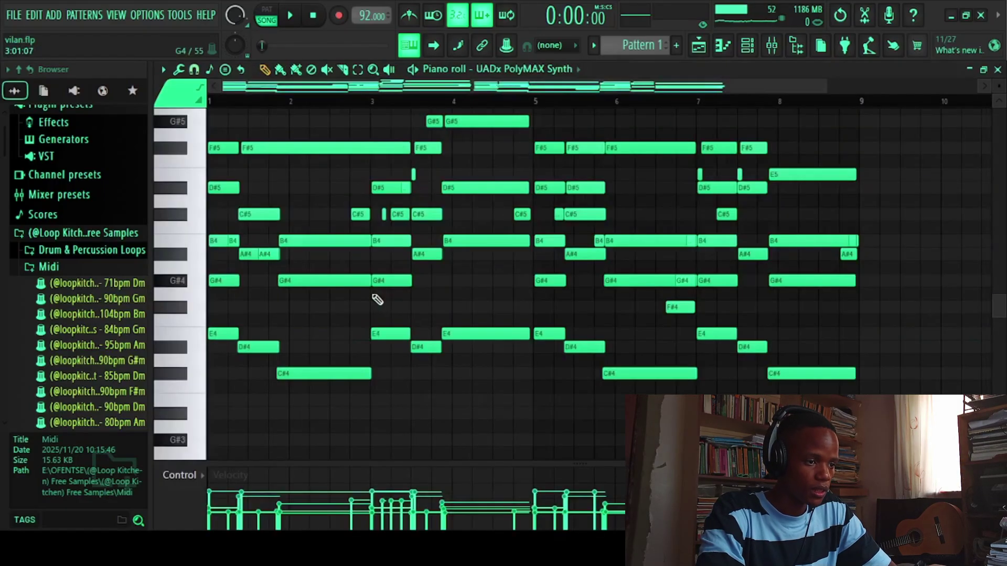
scroll(701, 187, up, 5)
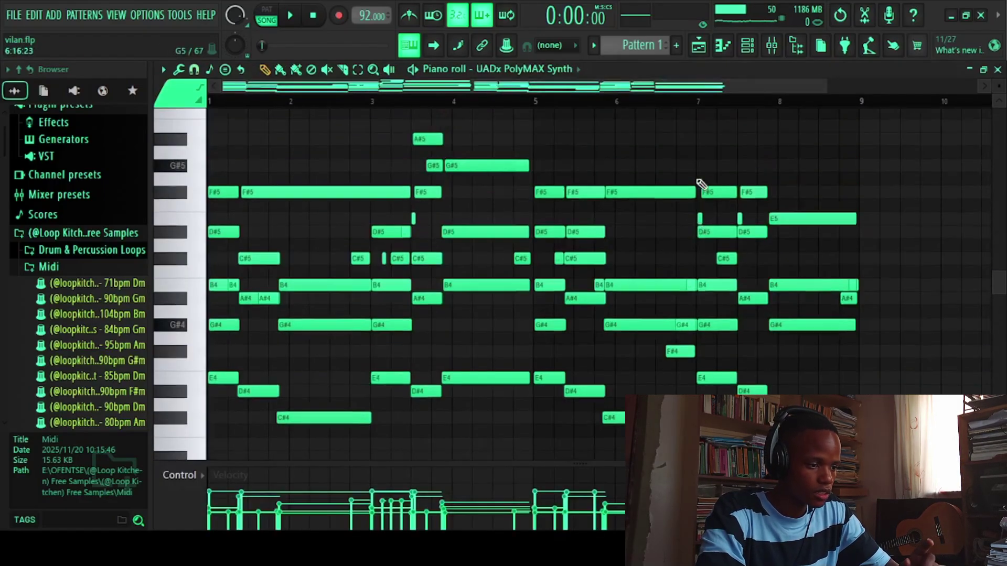
scroll(702, 184, down, 3)
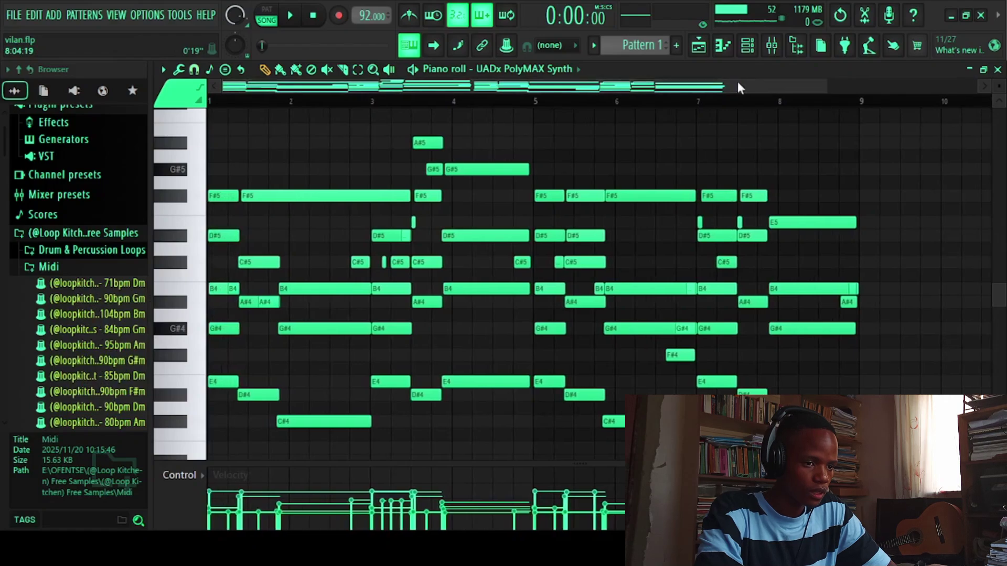
drag(827, 85, 769, 84)
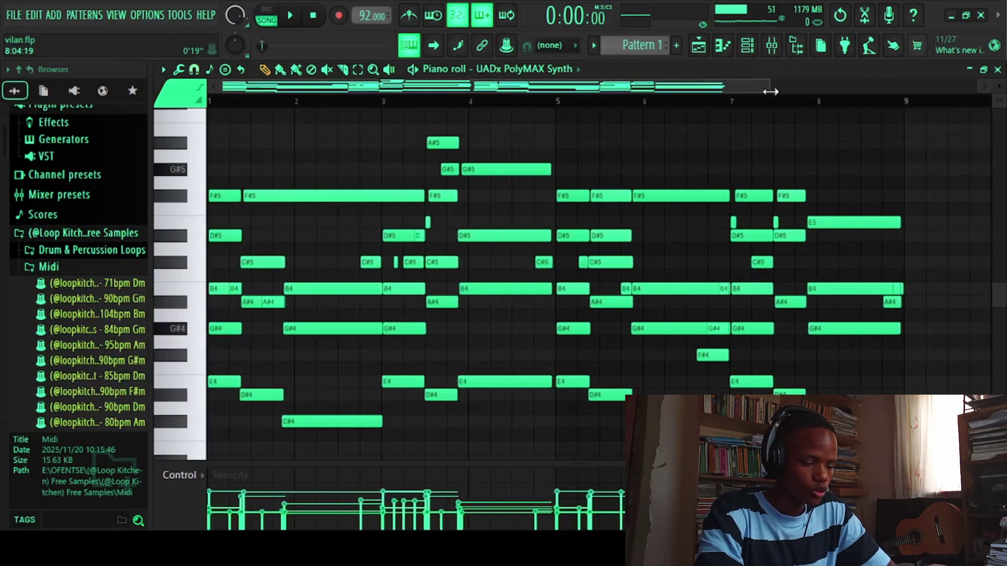
scroll(784, 143, up, 2)
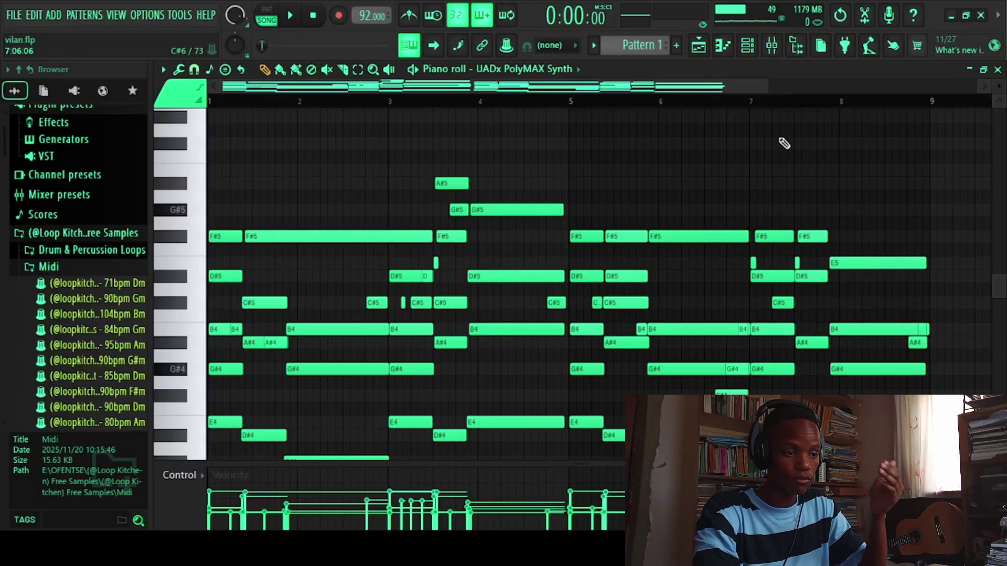
scroll(783, 142, down, 2)
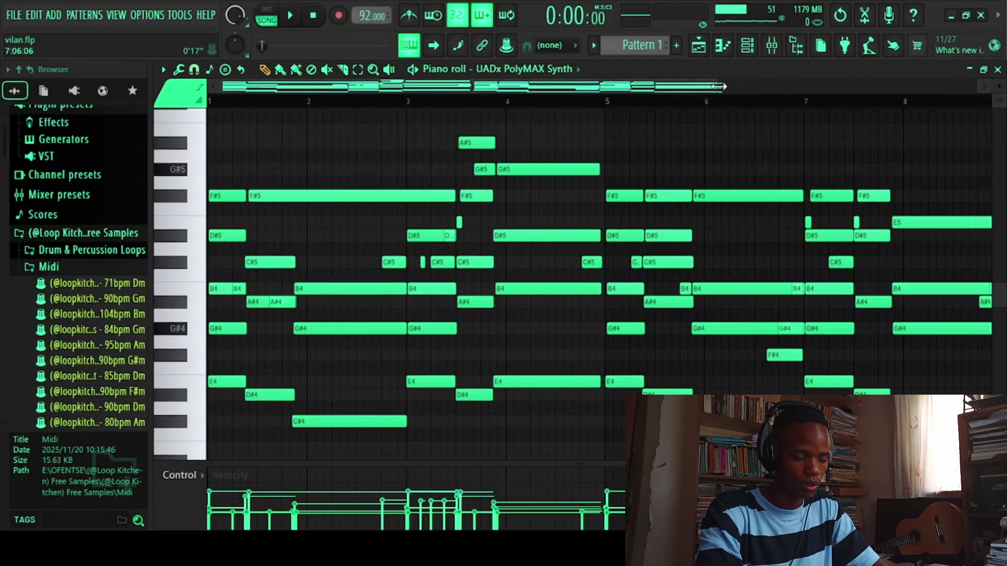
drag(769, 82, 773, 85)
scroll(828, 148, down, 1)
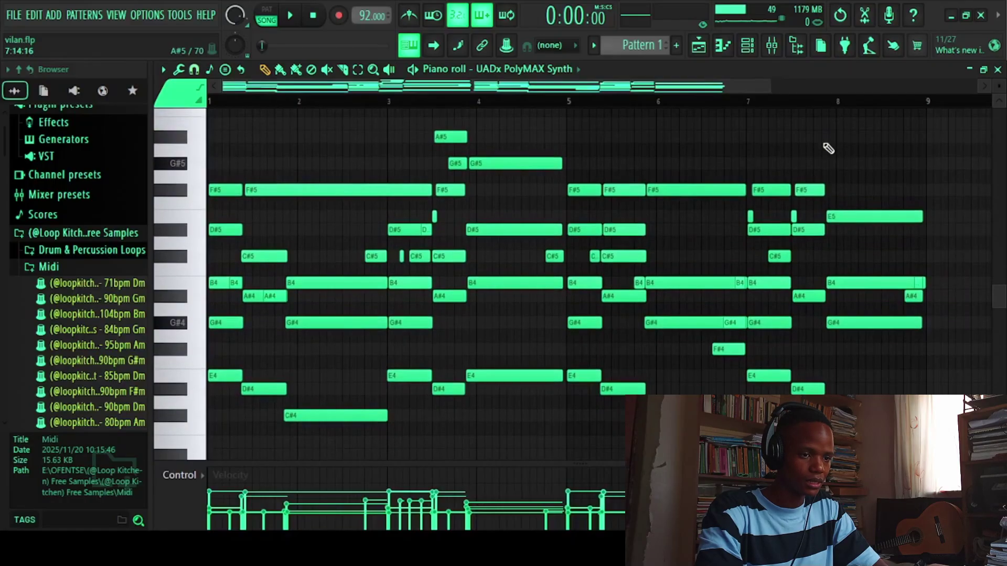
drag(770, 84, 747, 86)
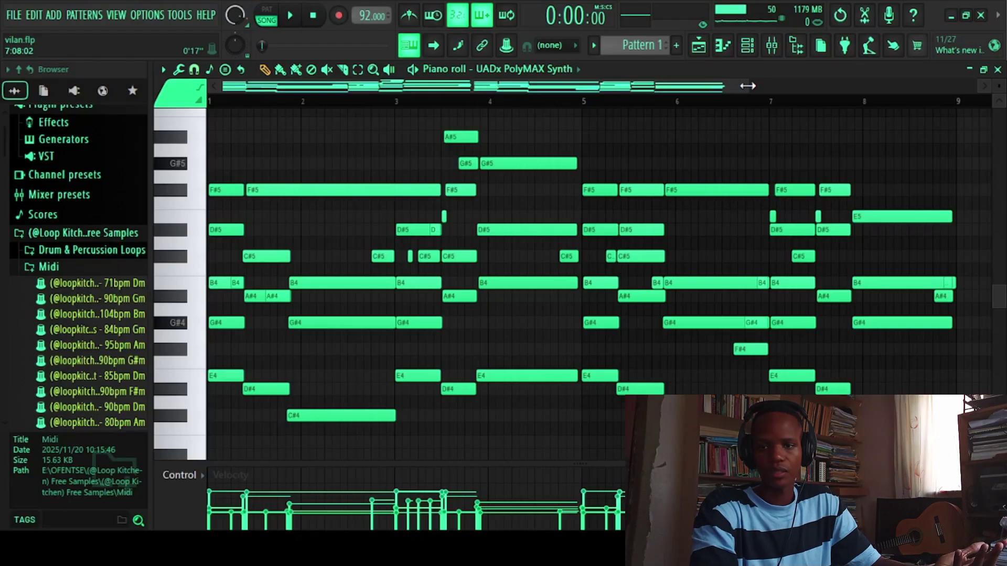
drag(748, 85, 732, 89)
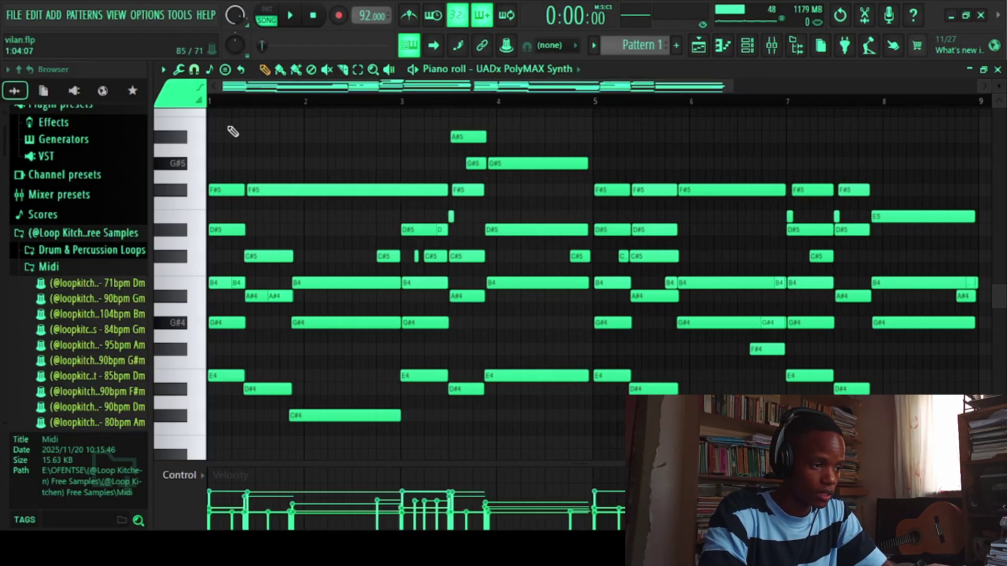
Step: Play Pattern 1 in the piano roll through its last bars, stop playback, and review the whole note sequence
click(414, 73)
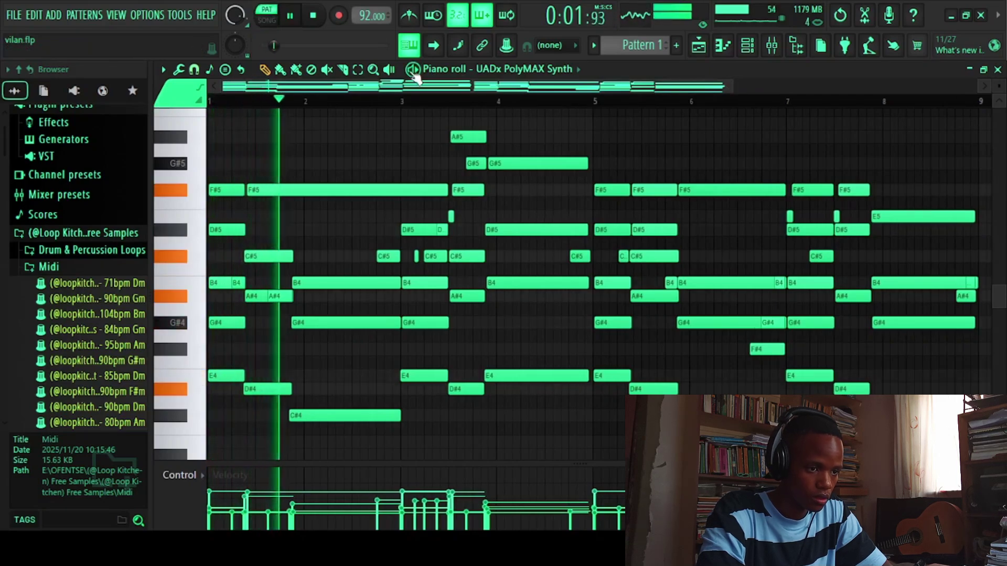
drag(726, 86, 627, 86)
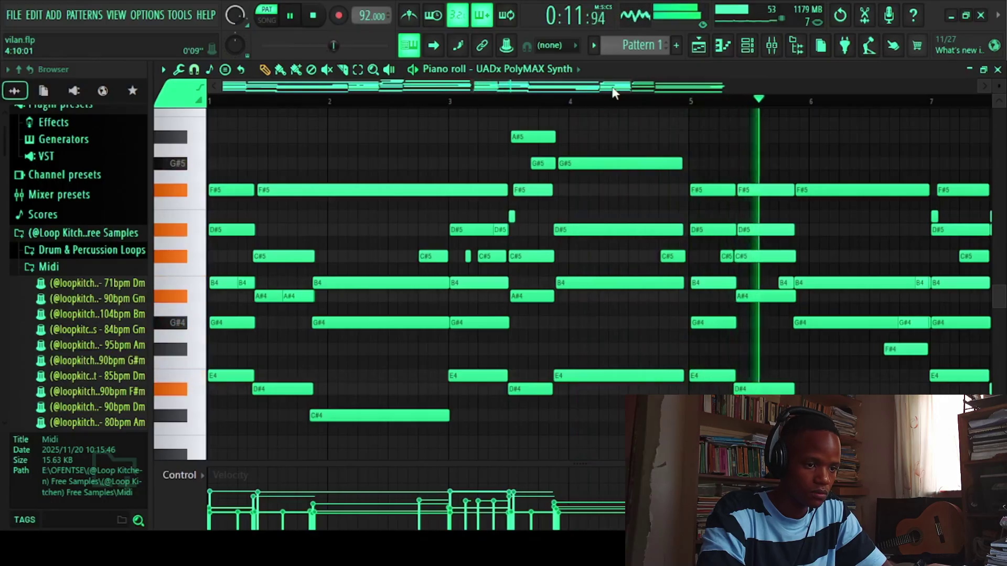
drag(615, 93, 736, 98)
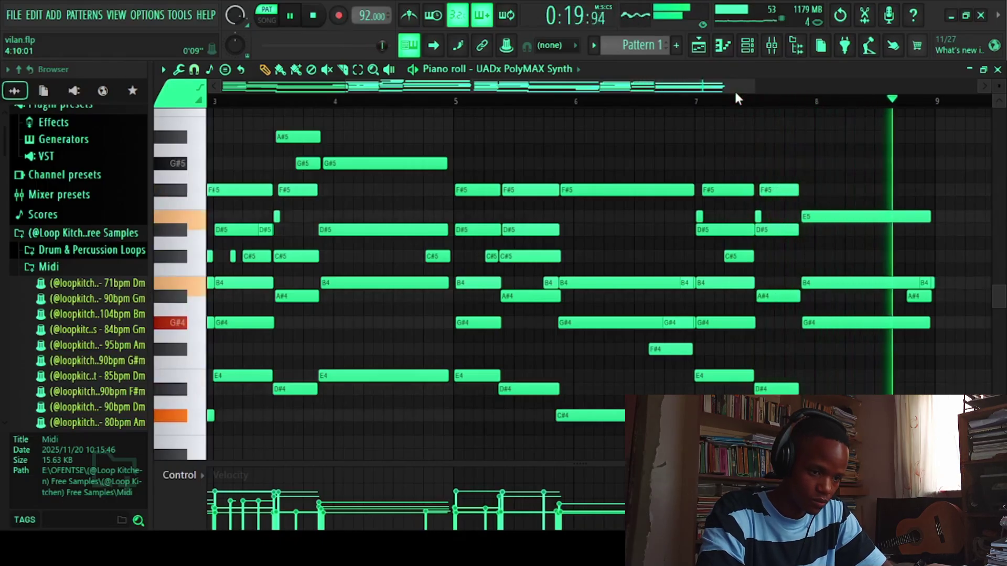
key(space)
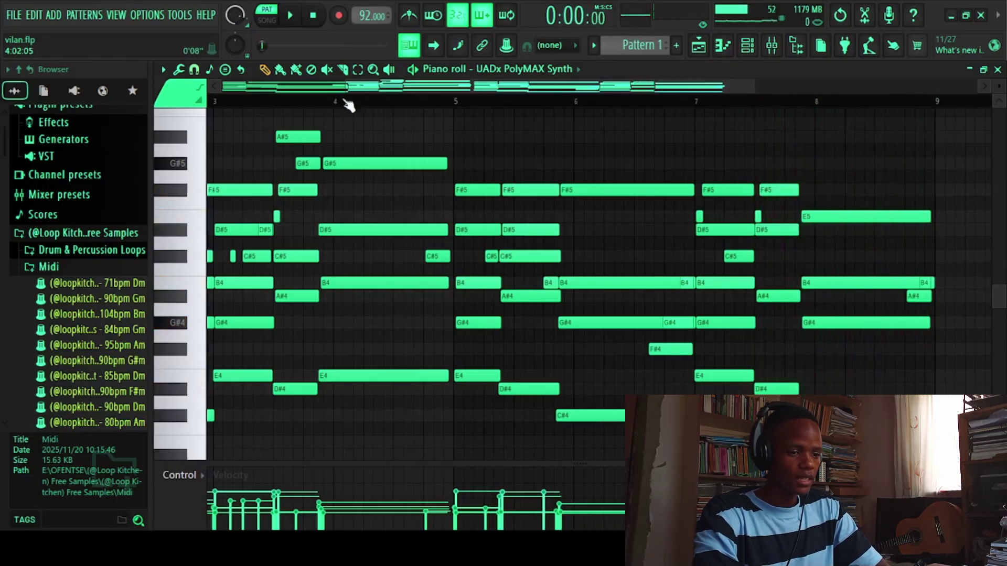
scroll(347, 105, down, 2)
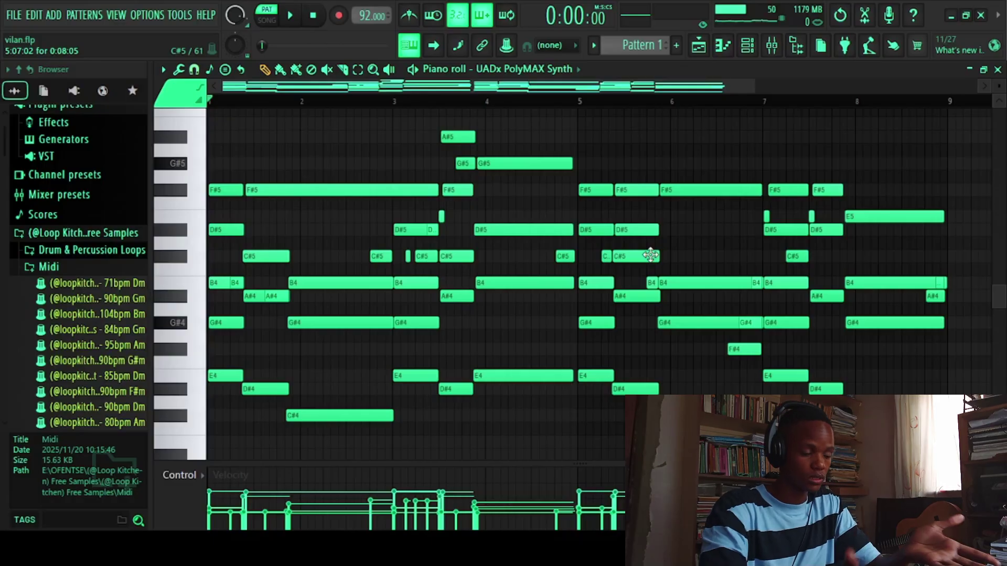
Step: Inspect the Pattern 1 (consolidated) clip's settings and the Fruity parametric EQ 2 curve on mixer Insert 1, and return to the playlist
key(F5)
double_click(559, 120)
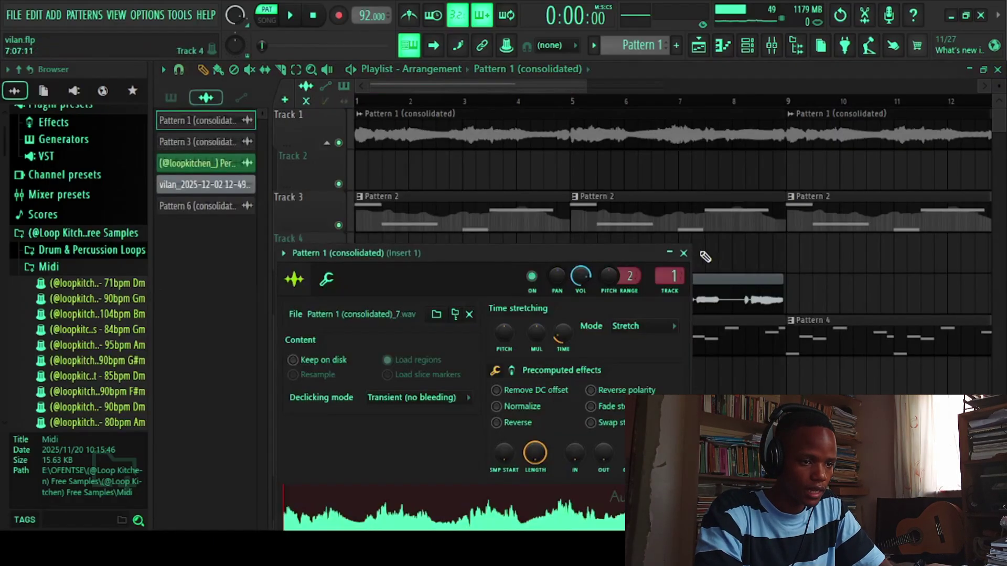
click(684, 253)
click(775, 46)
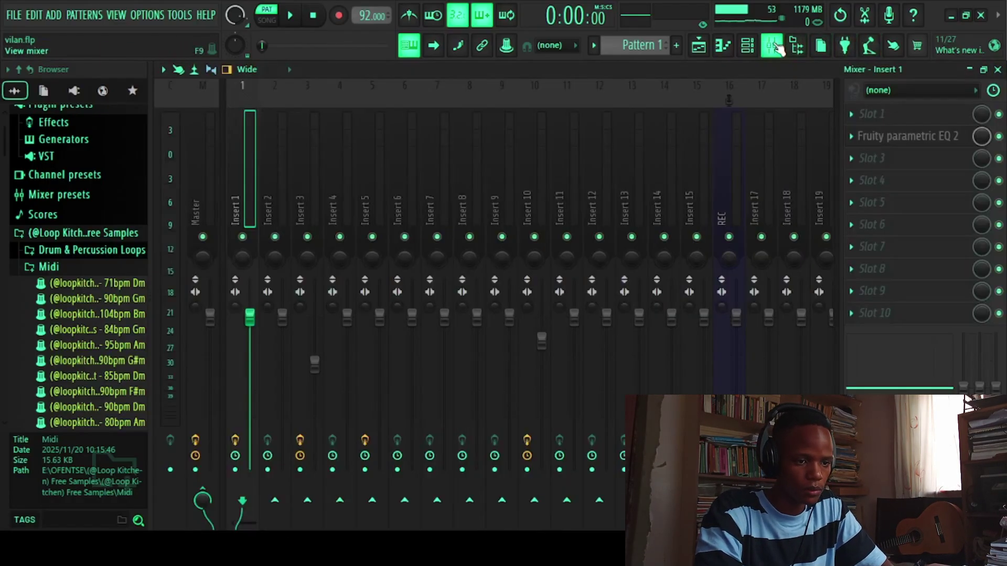
click(840, 138)
drag(546, 234, 575, 109)
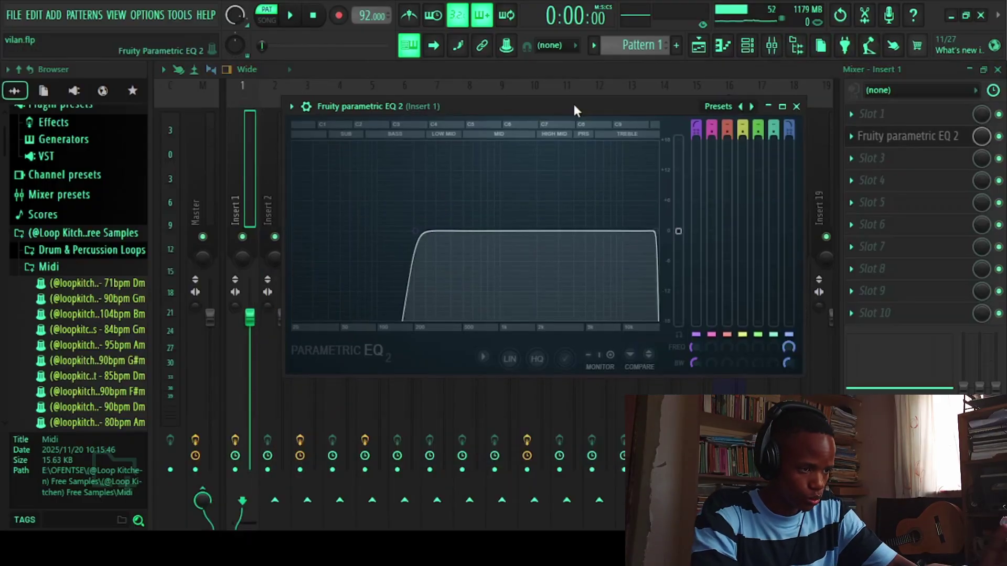
click(797, 107)
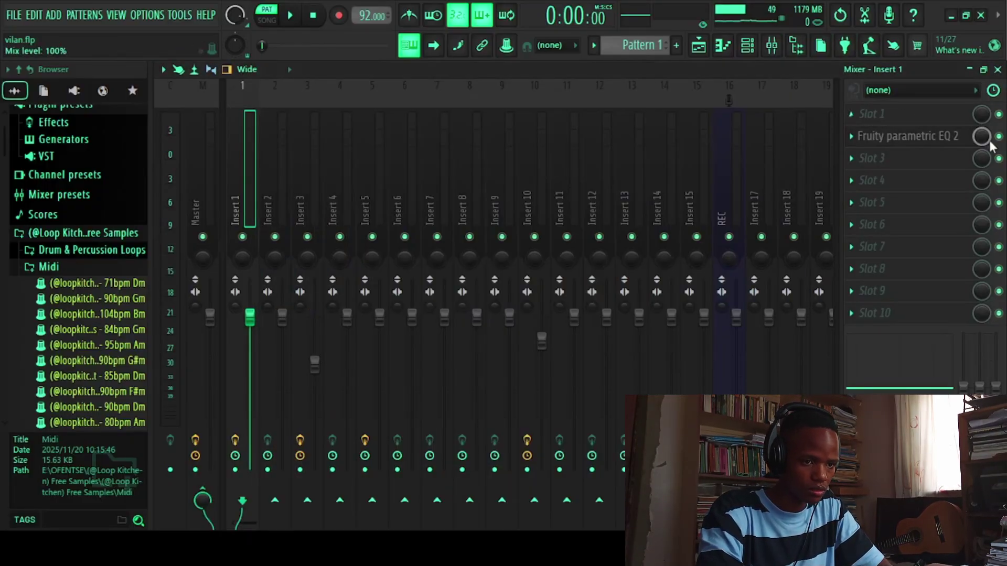
click(997, 69)
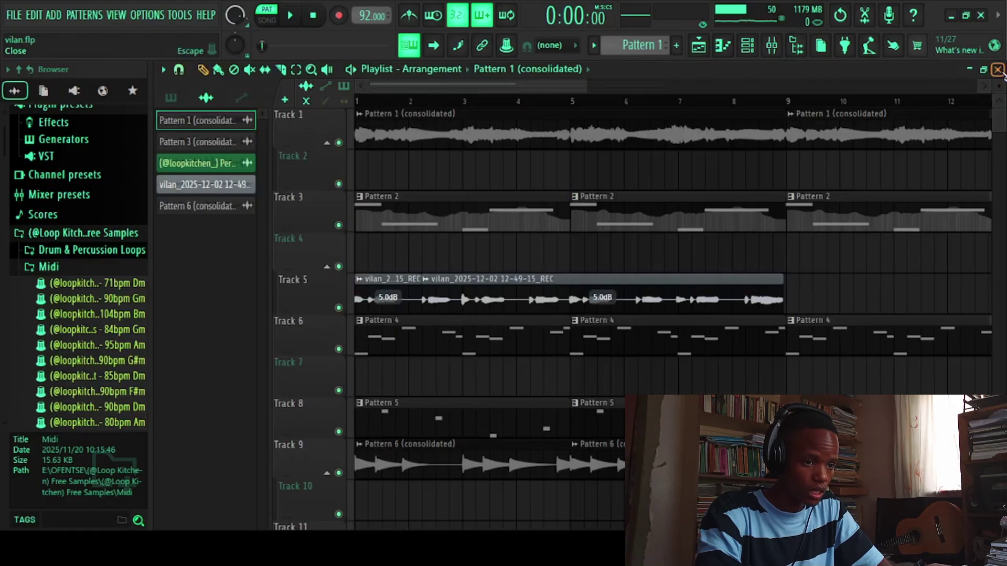
Step: Solo Track 3 in the playlist and audition a key of Pattern 2's DecentSampler Folk Art Violin instrument
right_click(339, 143)
right_click(339, 225)
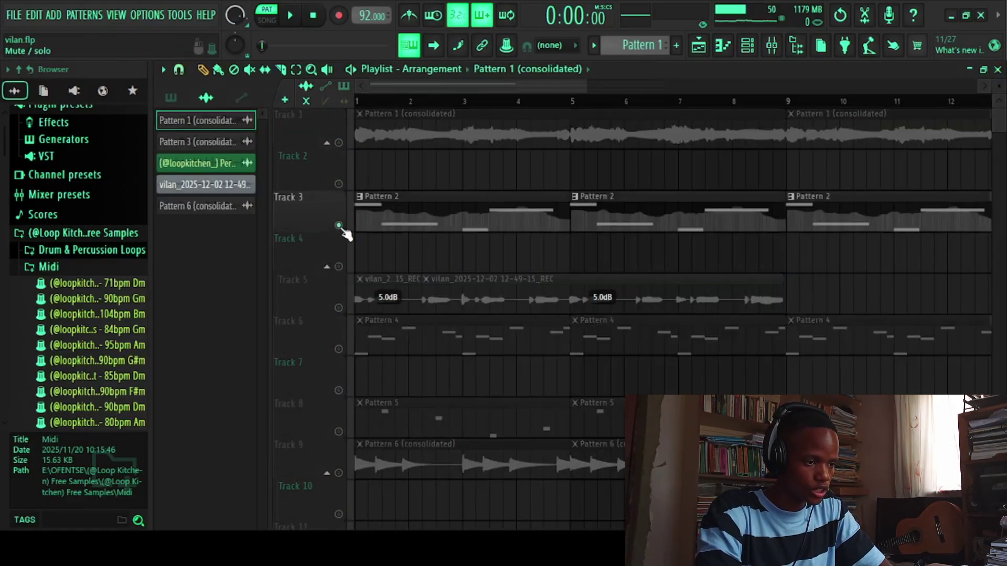
double_click(420, 218)
click(755, 50)
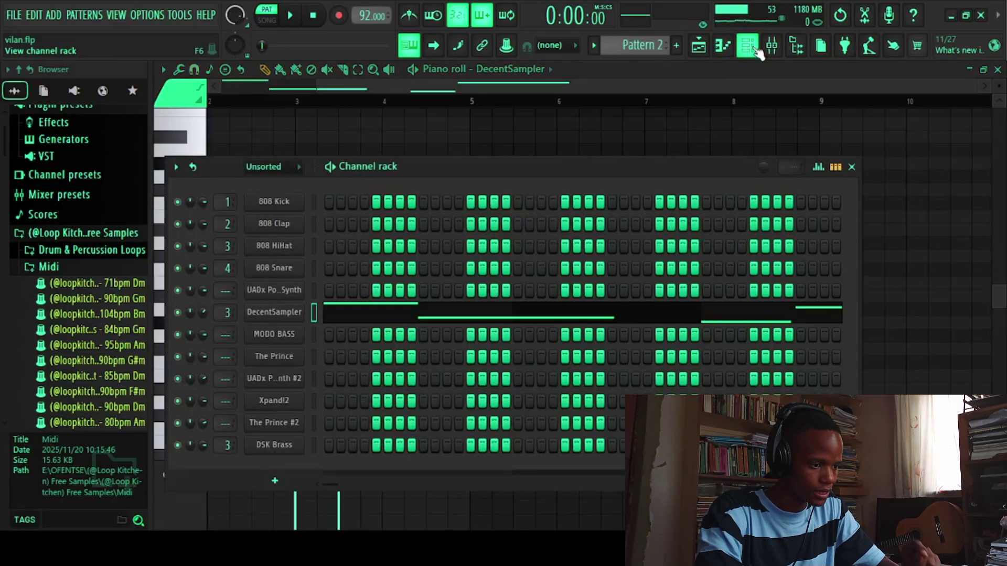
click(293, 314)
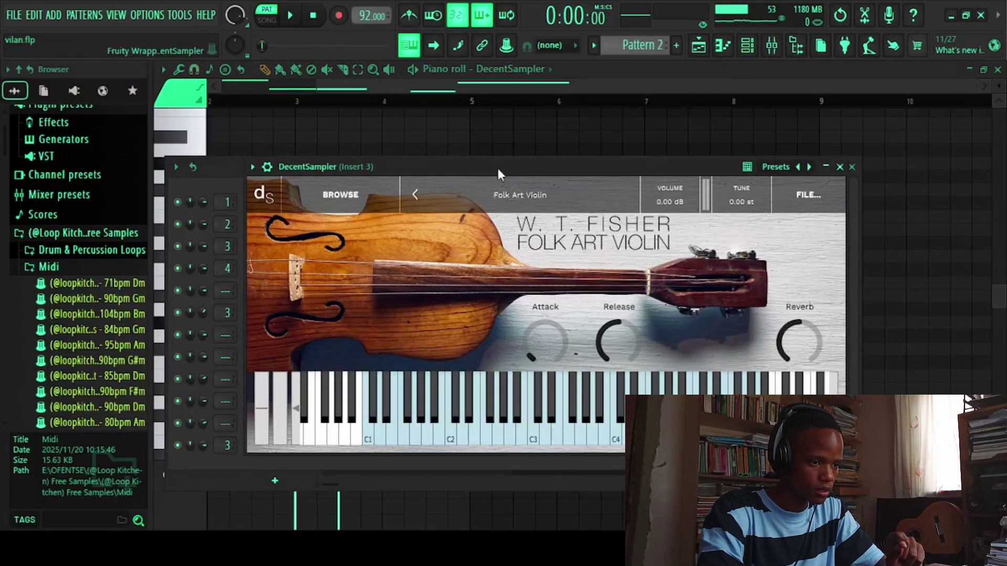
drag(498, 168, 513, 161)
click(650, 372)
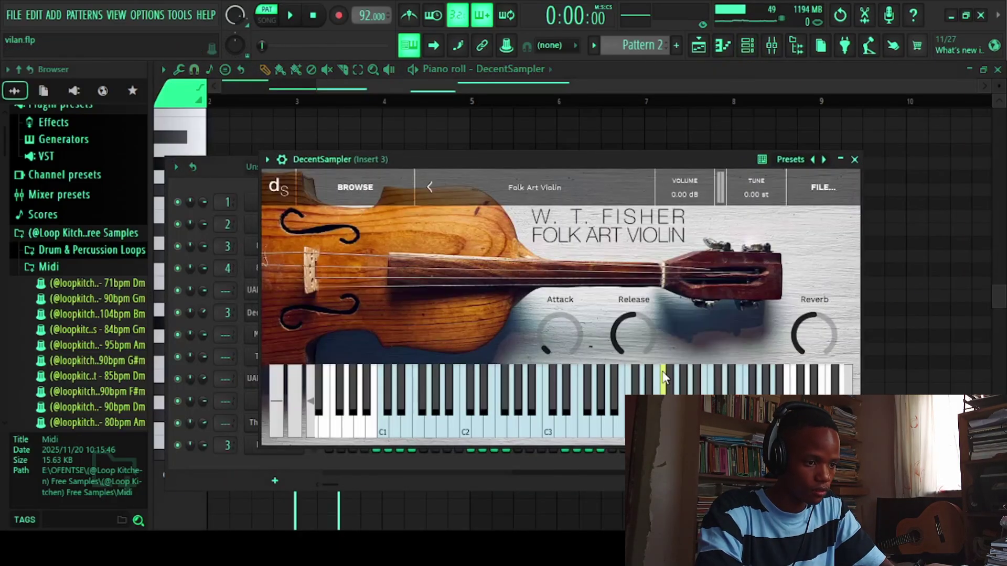
click(854, 160)
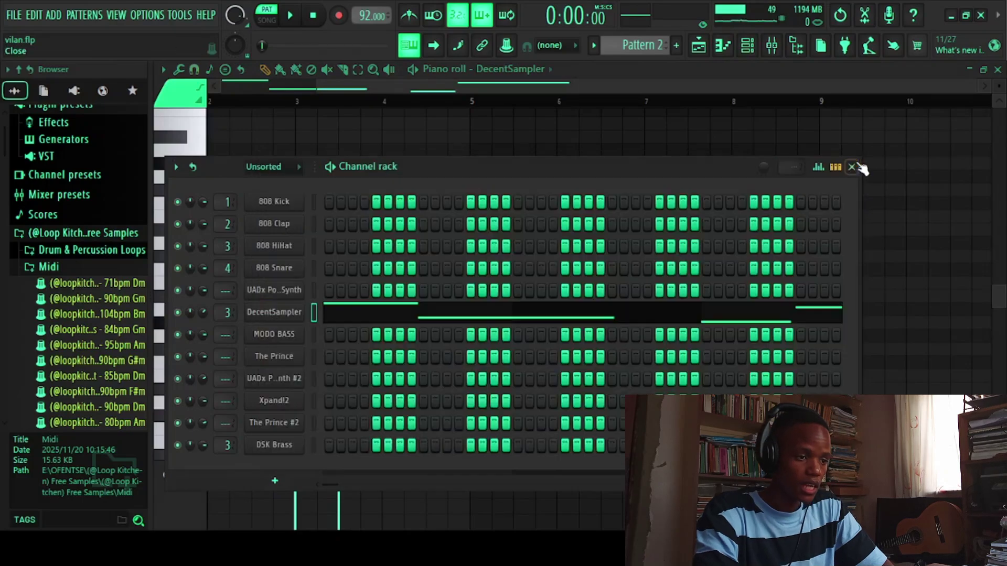
Step: Examine Pattern 2's DecentSampler notes in the piano roll and play the four-bar melody back
click(607, 87)
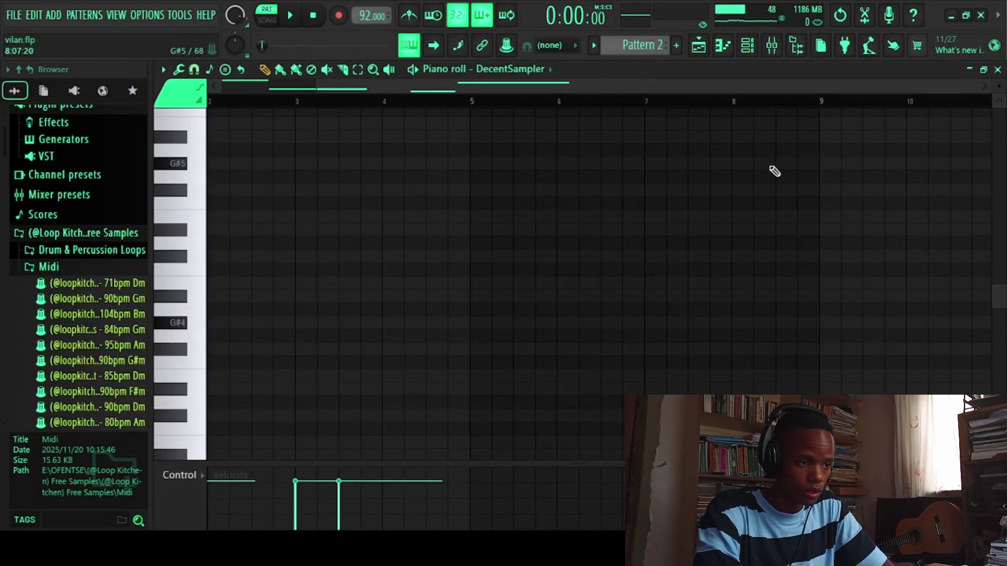
scroll(506, 186, left, 2)
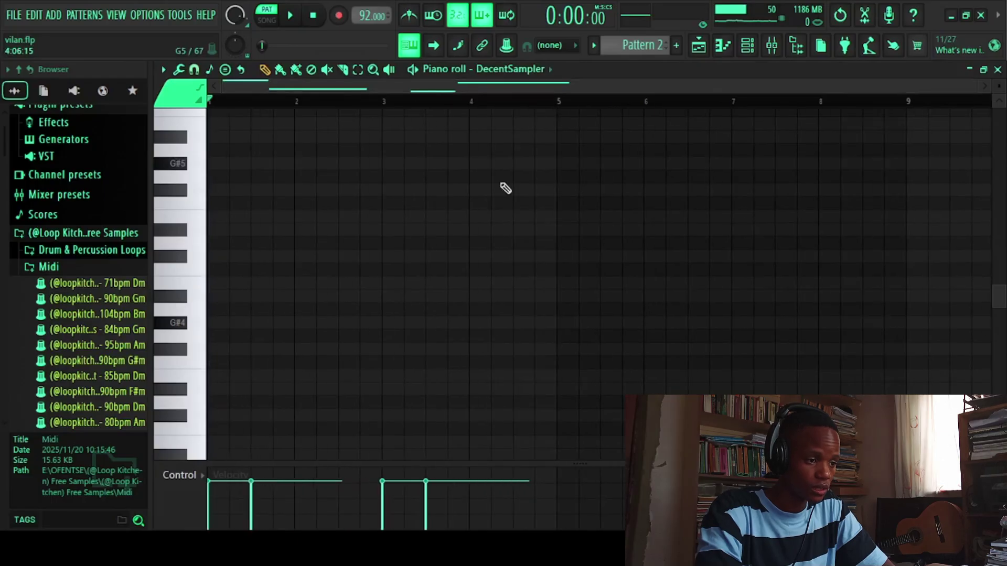
scroll(506, 187, up, 8)
scroll(506, 187, up, 1)
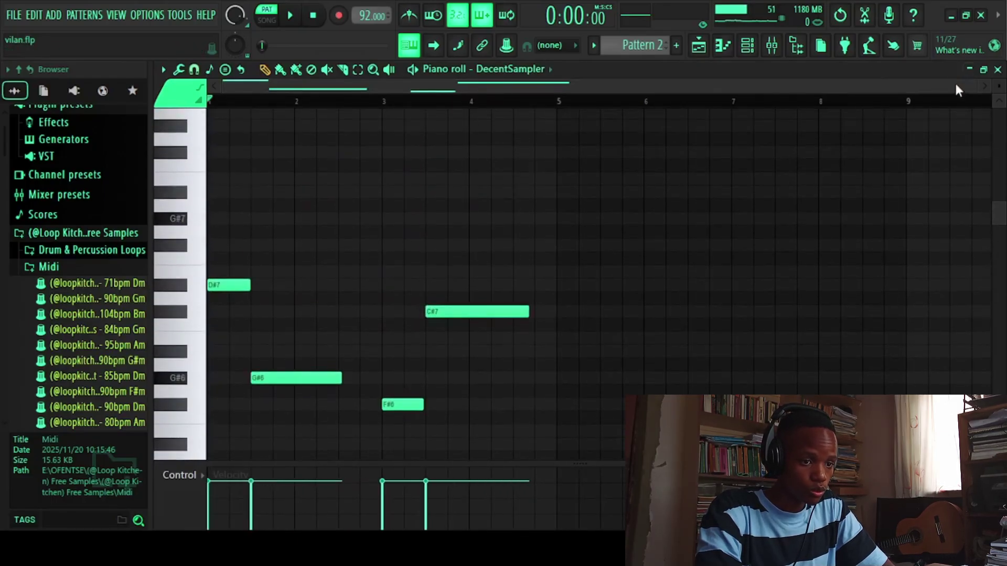
drag(973, 88, 683, 93)
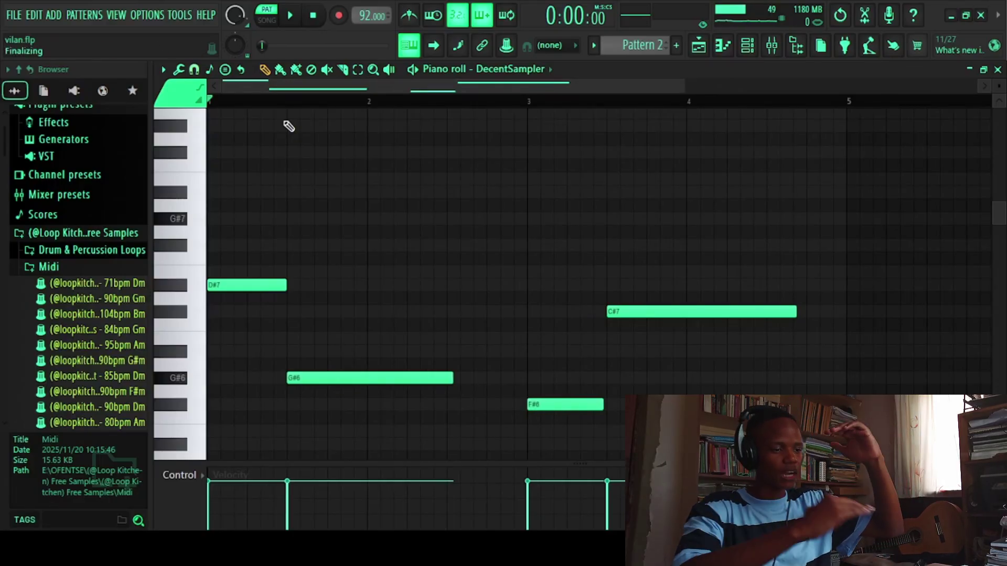
key(space)
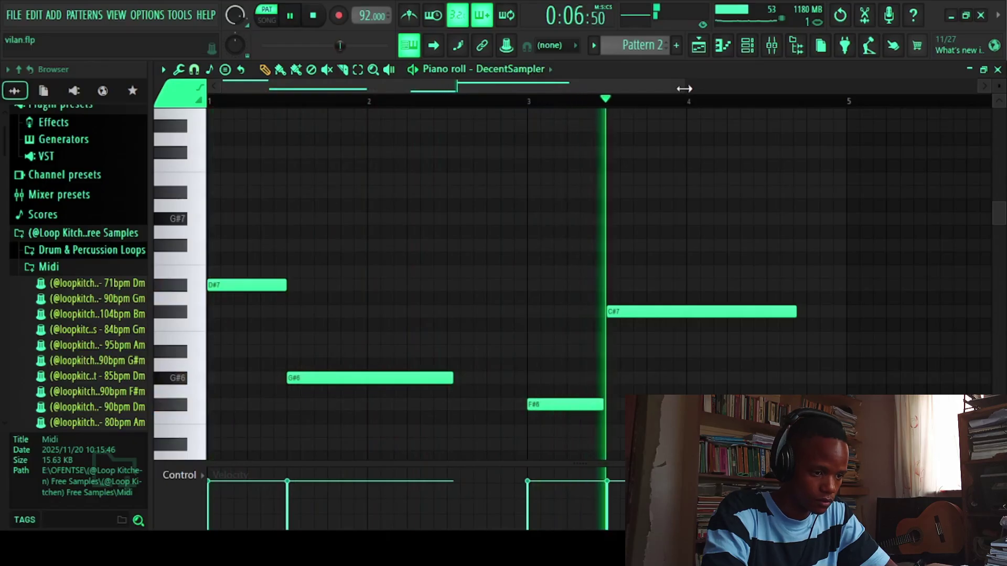
drag(681, 90, 668, 89)
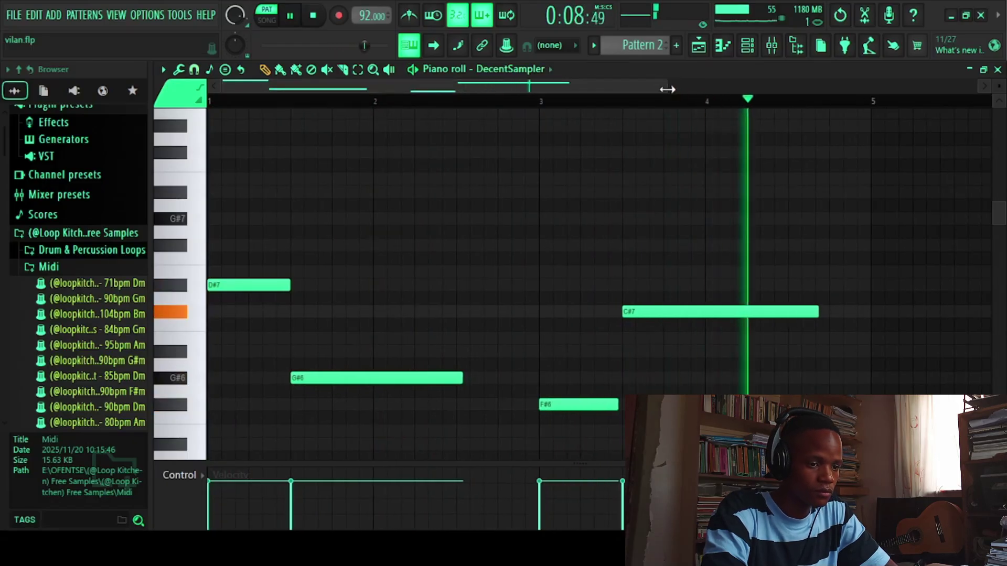
key(space)
Step: Unmute Track 1 in the playlist and play it together with Track 3 in song mode
key(F5)
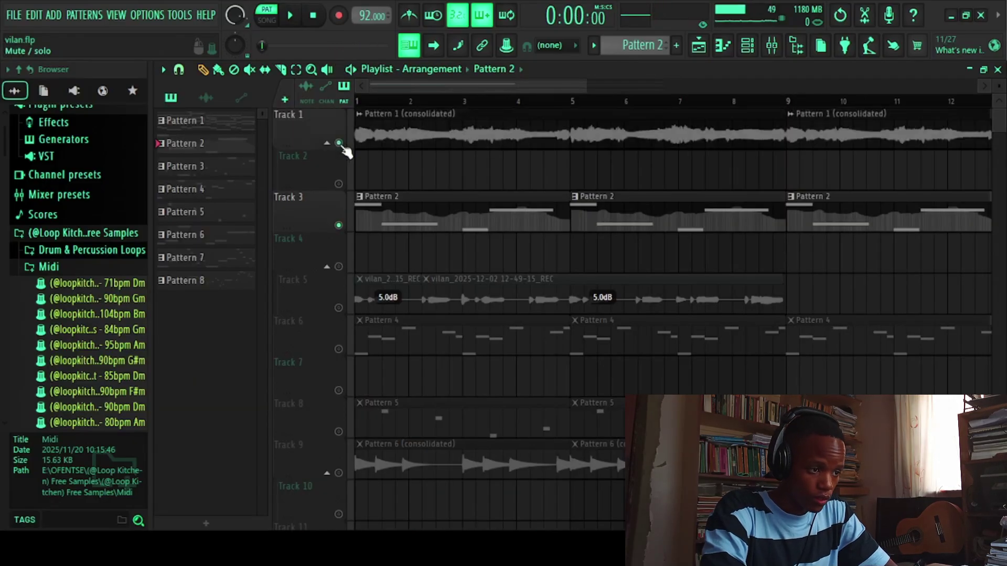
key(l)
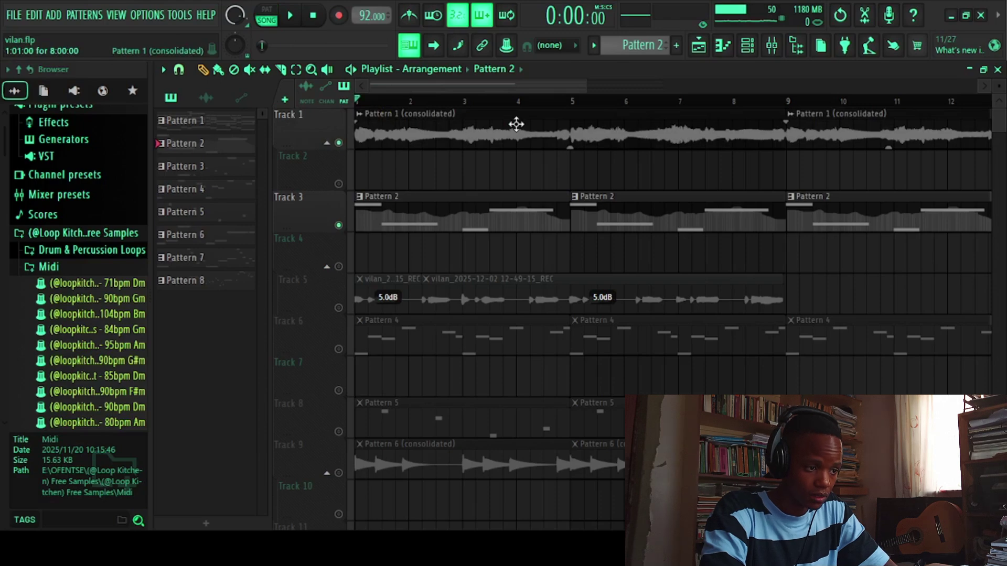
key(space)
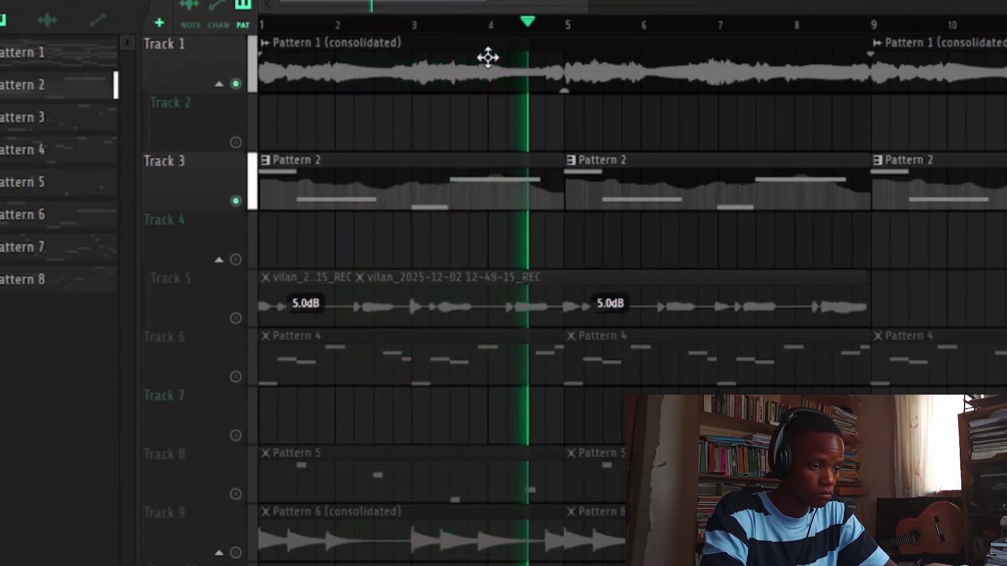
key(space)
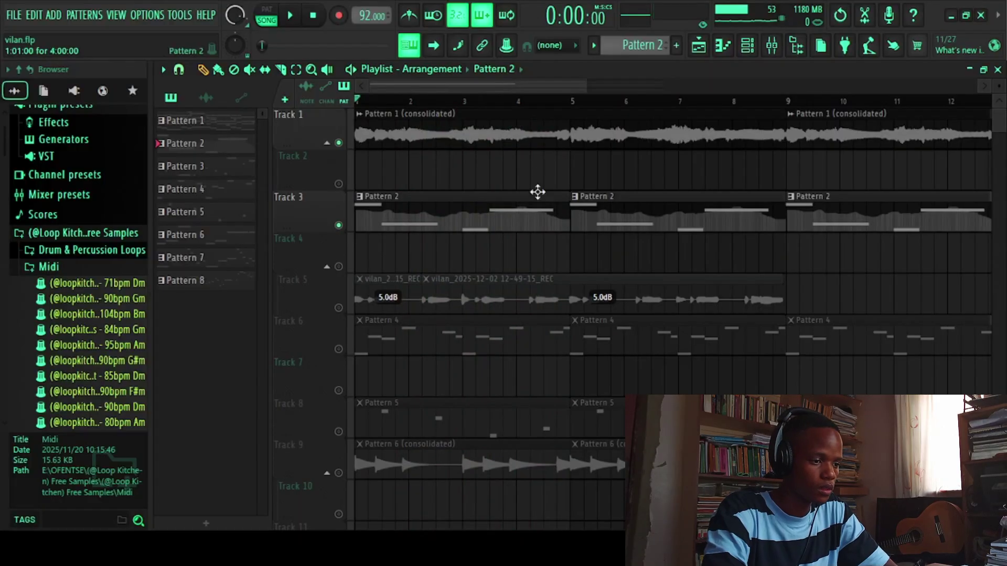
click(339, 308)
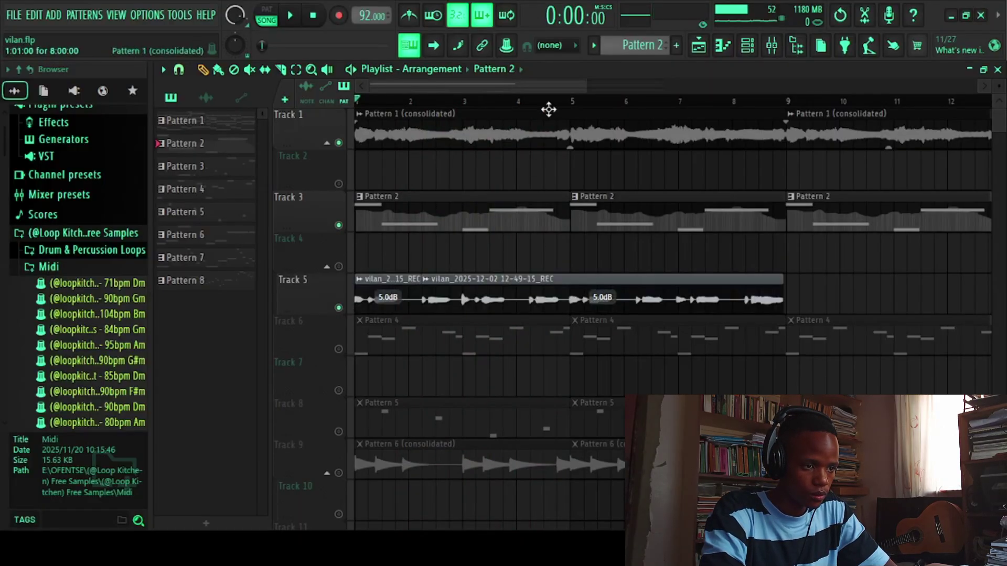
drag(586, 86, 545, 90)
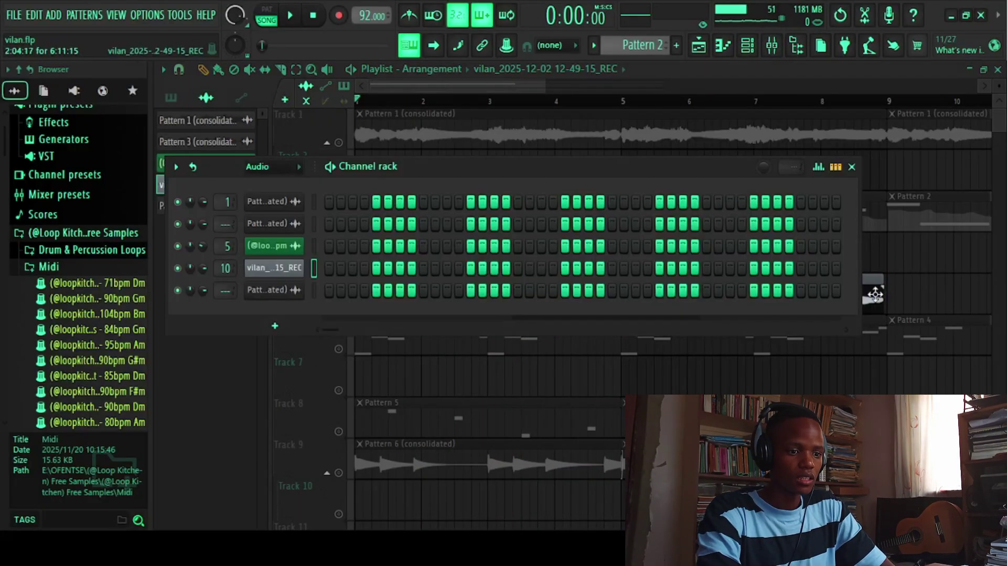
click(875, 295)
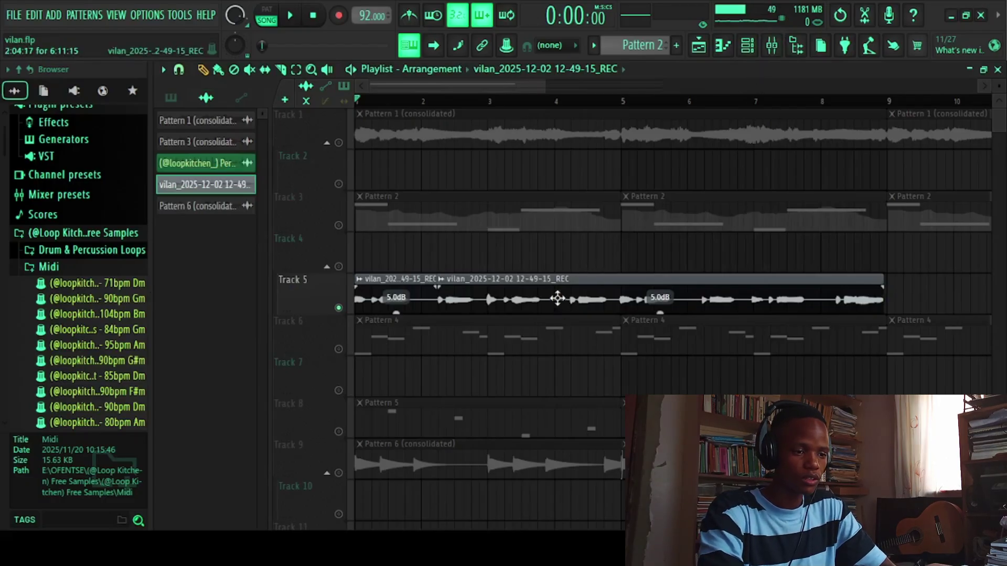
Step: Bypass the effects on mixer Insert 10, return to the playlist, and play the dry Track 5 recording through
click(772, 48)
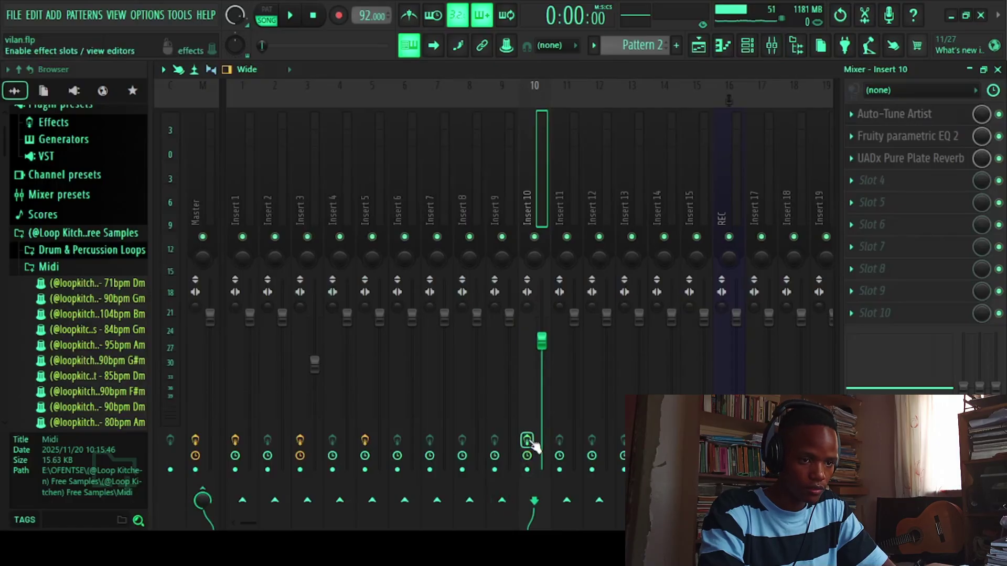
click(998, 69)
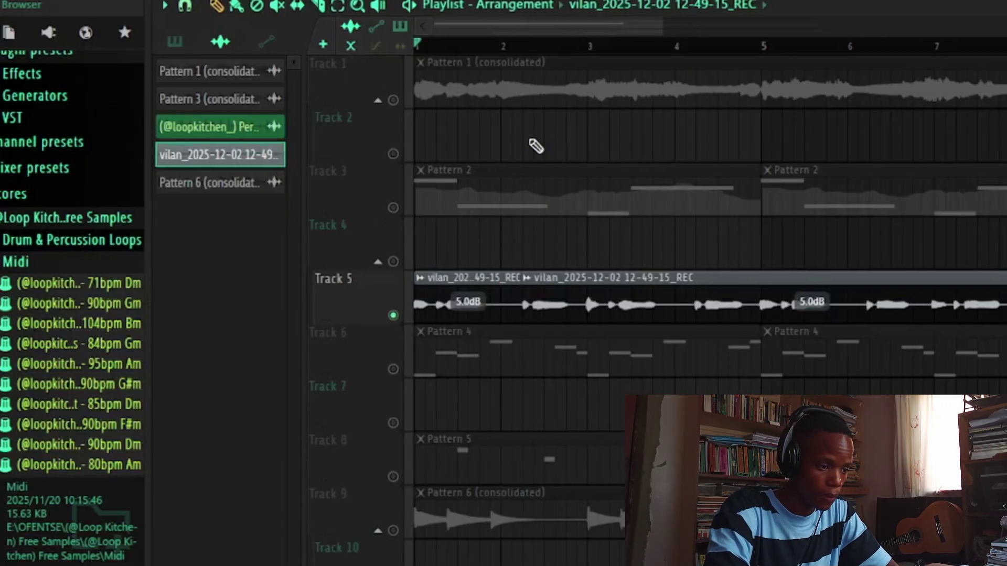
key(space)
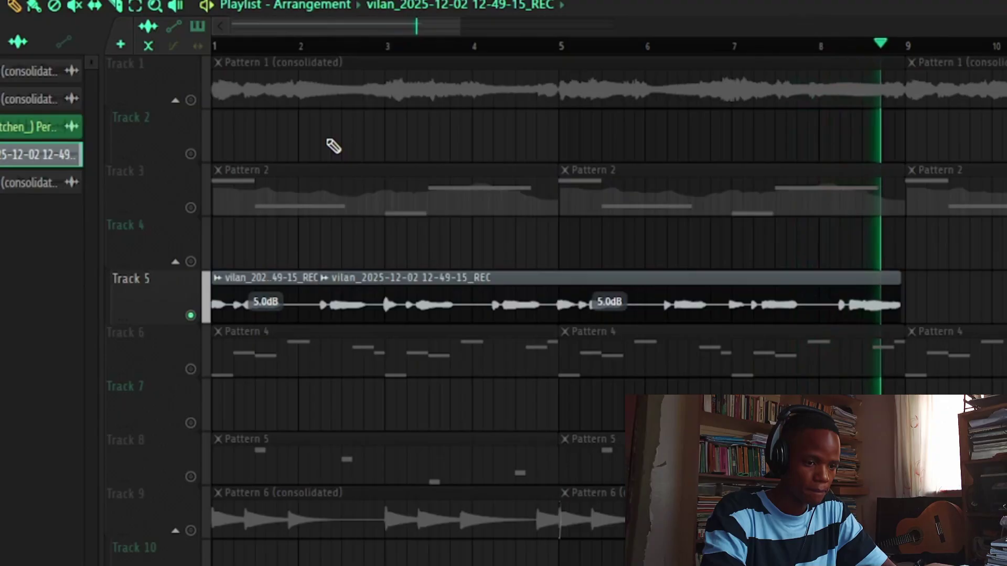
key(space)
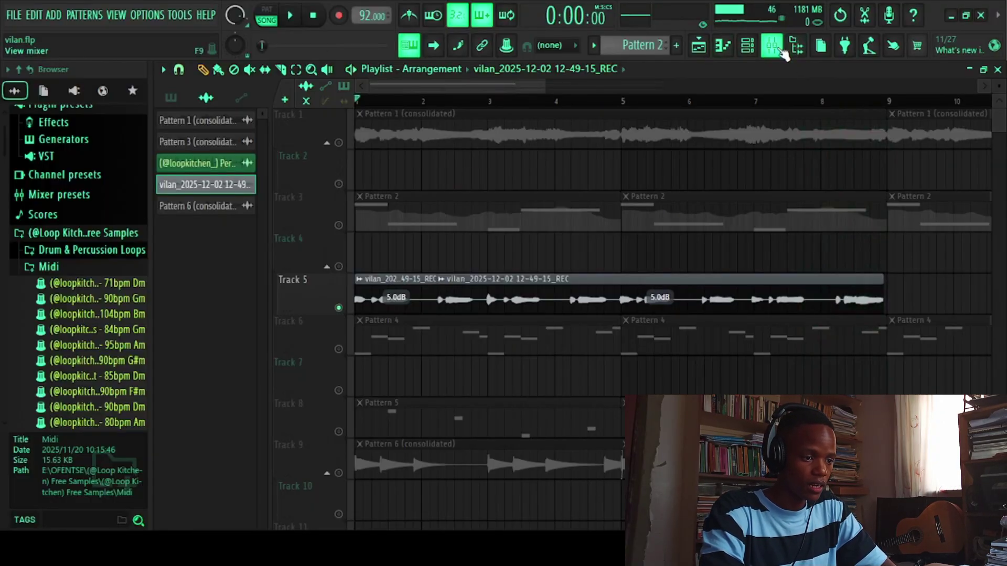
Step: Re-enable Insert 10's effects and inspect its Auto-Tune Artist, Fruity parametric EQ 2 and UADx Pure Plate Reverb settings
click(780, 49)
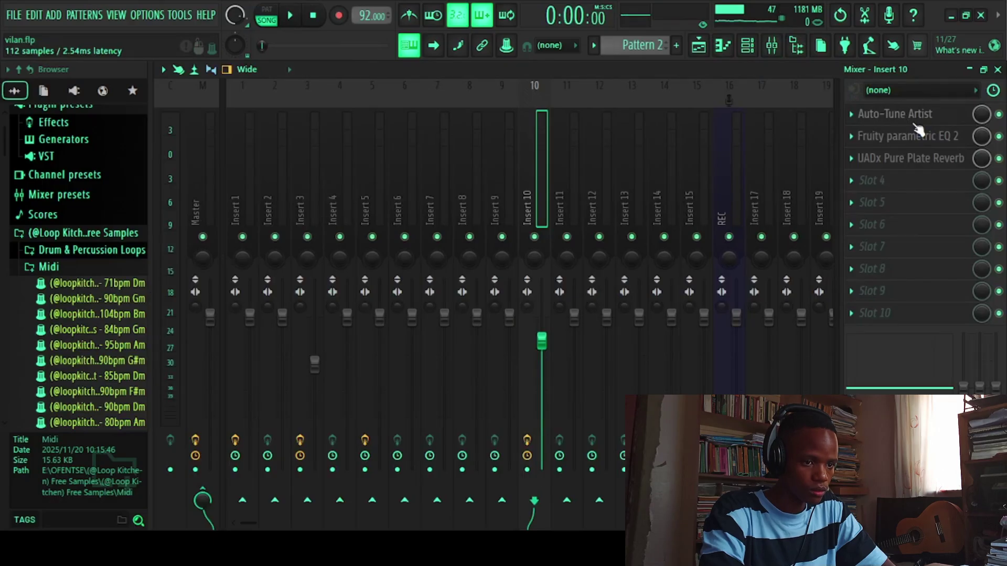
click(890, 121)
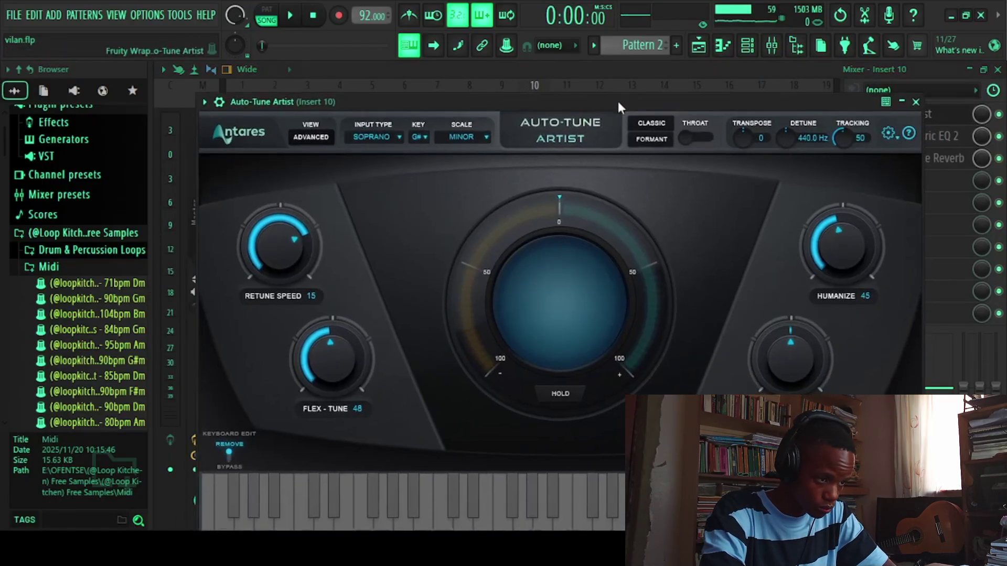
click(915, 102)
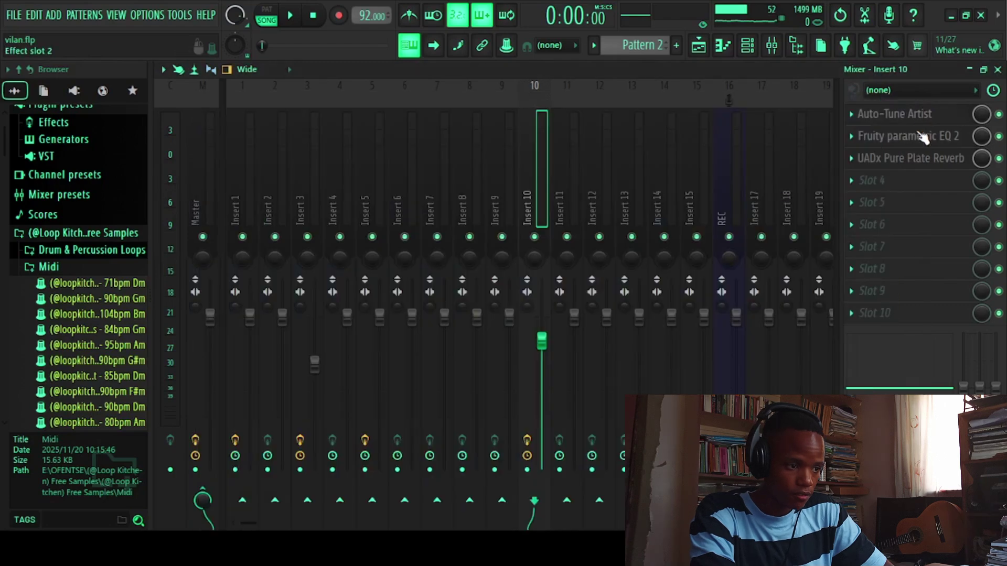
click(871, 136)
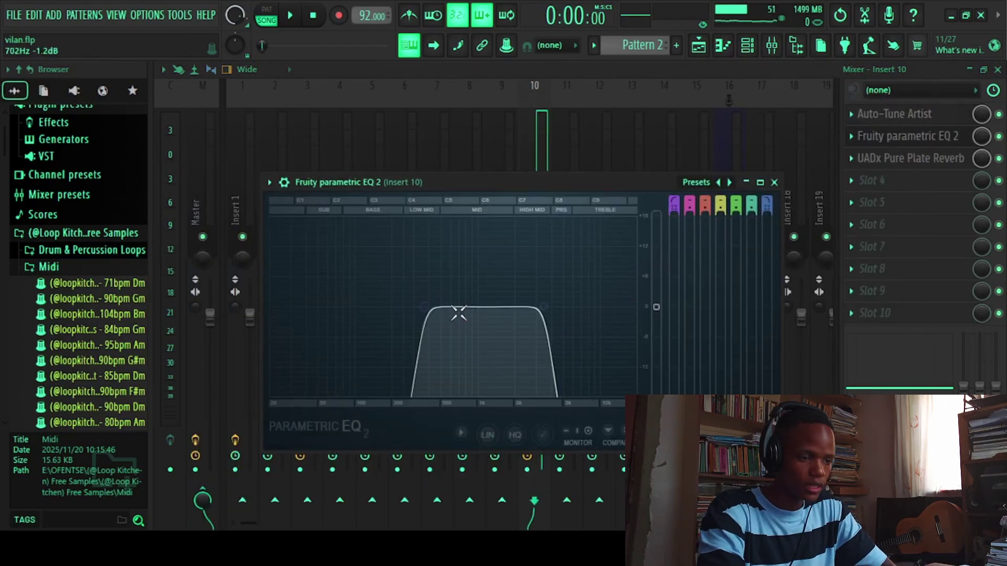
click(774, 182)
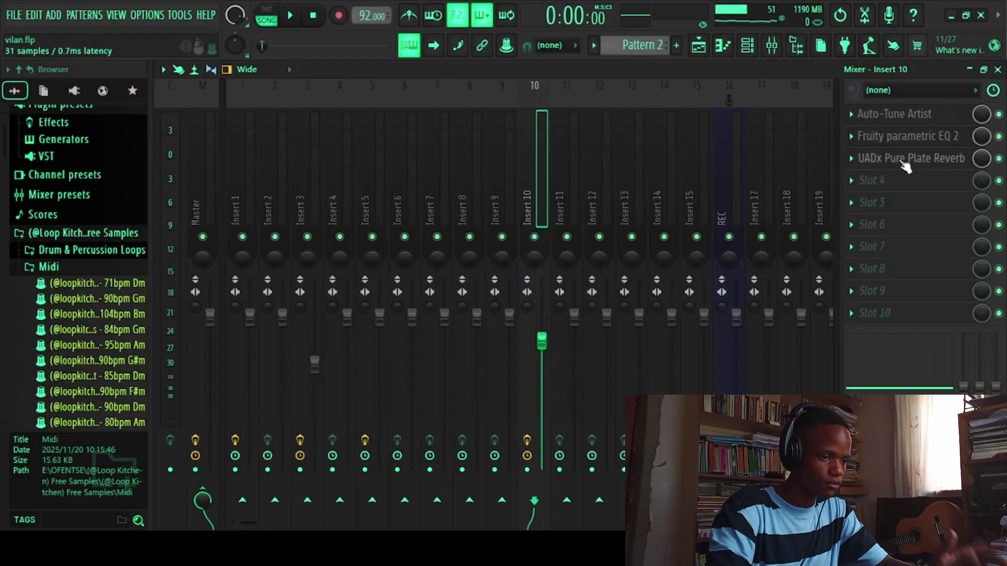
click(905, 158)
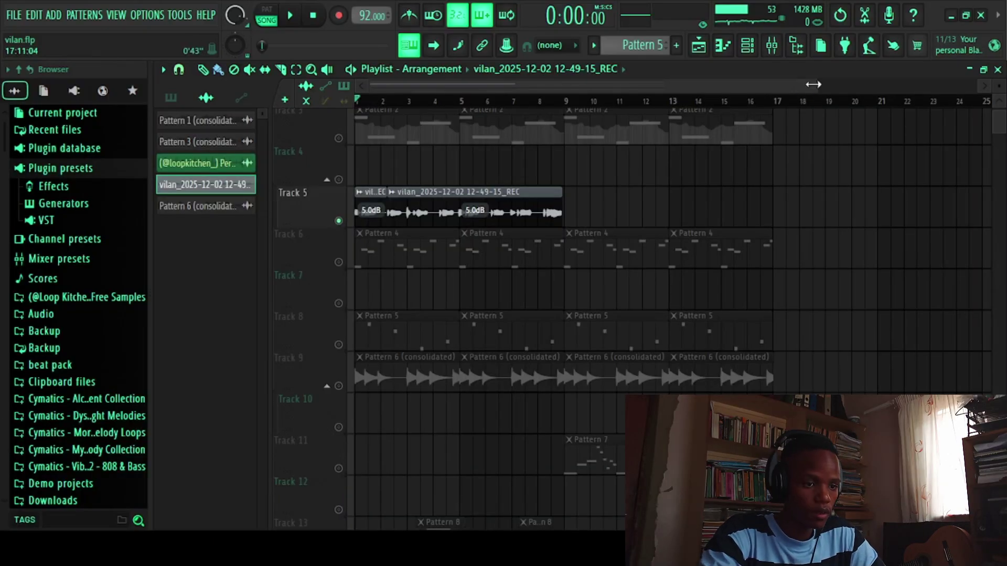
Step: Play the soloed Track 5 recording in song mode with its effects active
scroll(611, 107, up, 3)
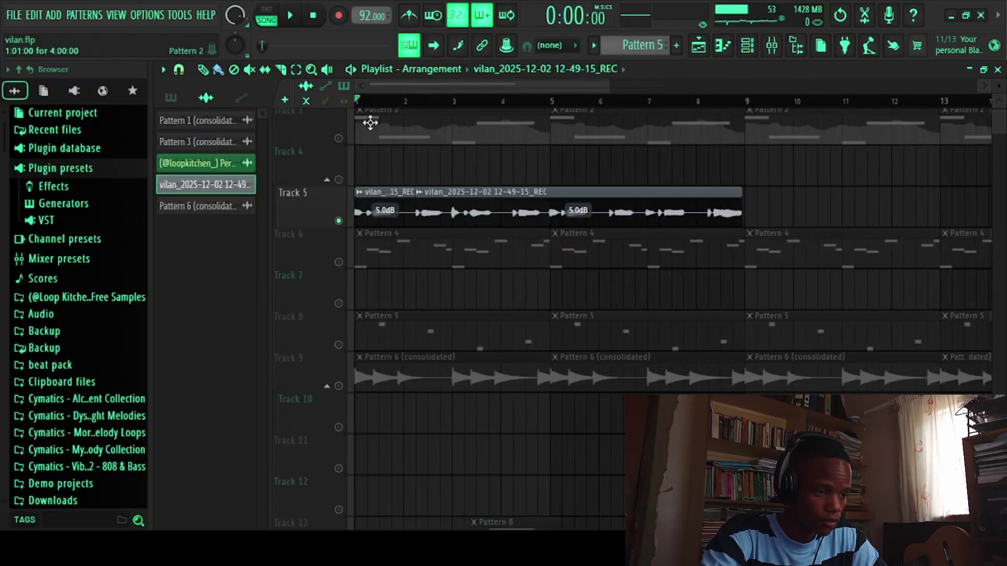
key(space)
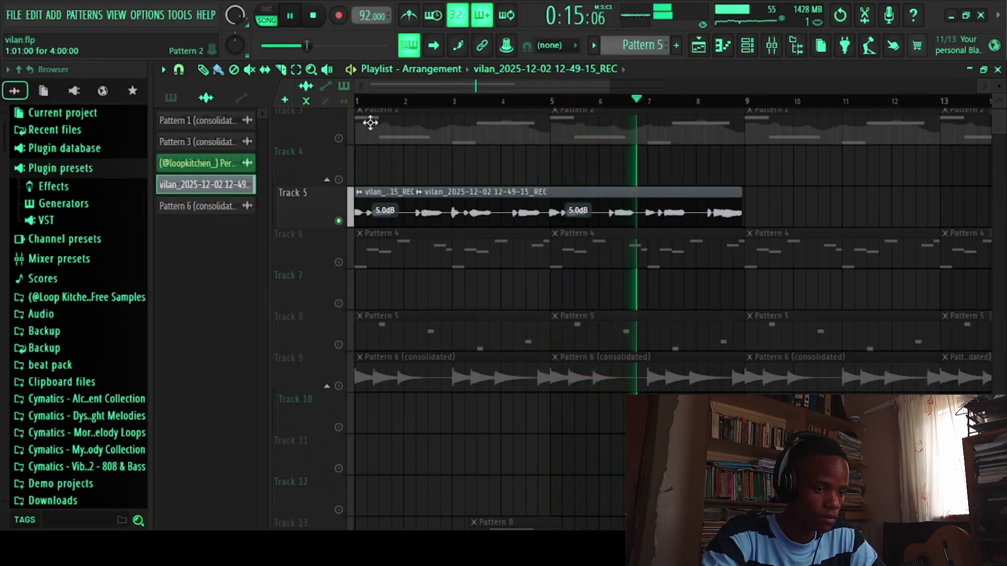
key(space)
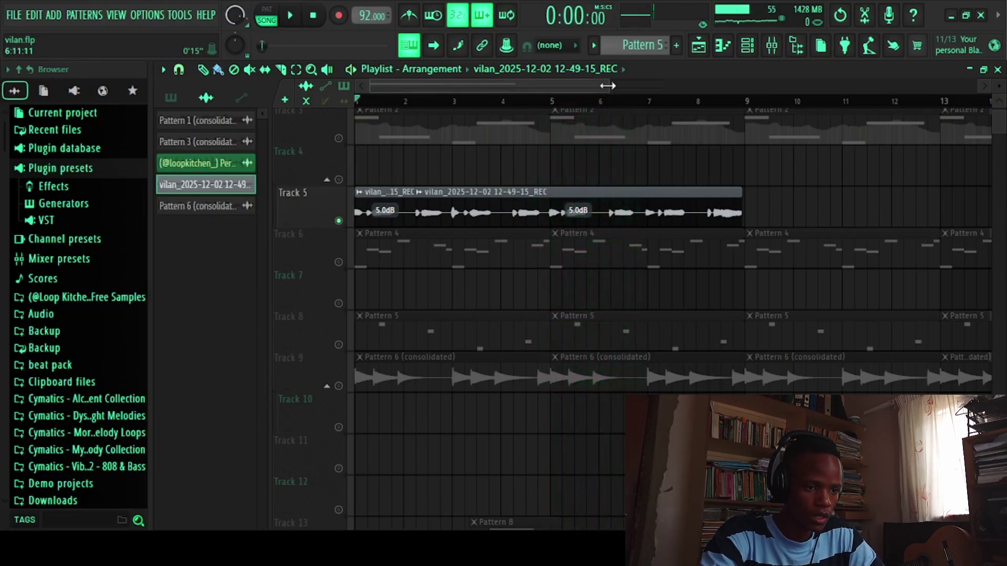
Step: Solo Track 6 in the playlist and check the audio channels in the channel rack
drag(607, 86, 679, 86)
scroll(709, 140, up, 2)
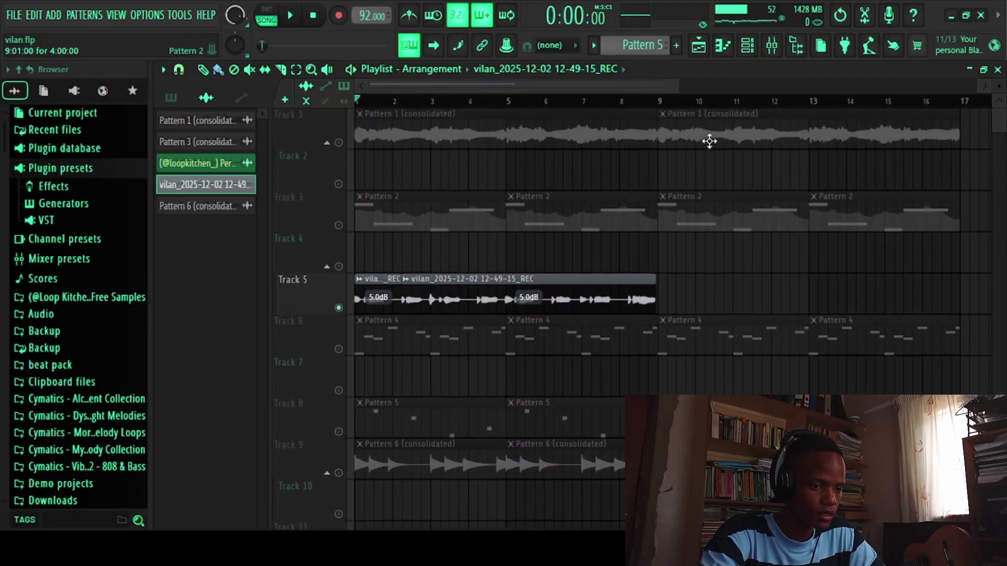
scroll(710, 140, down, 2)
scroll(709, 140, up, 2)
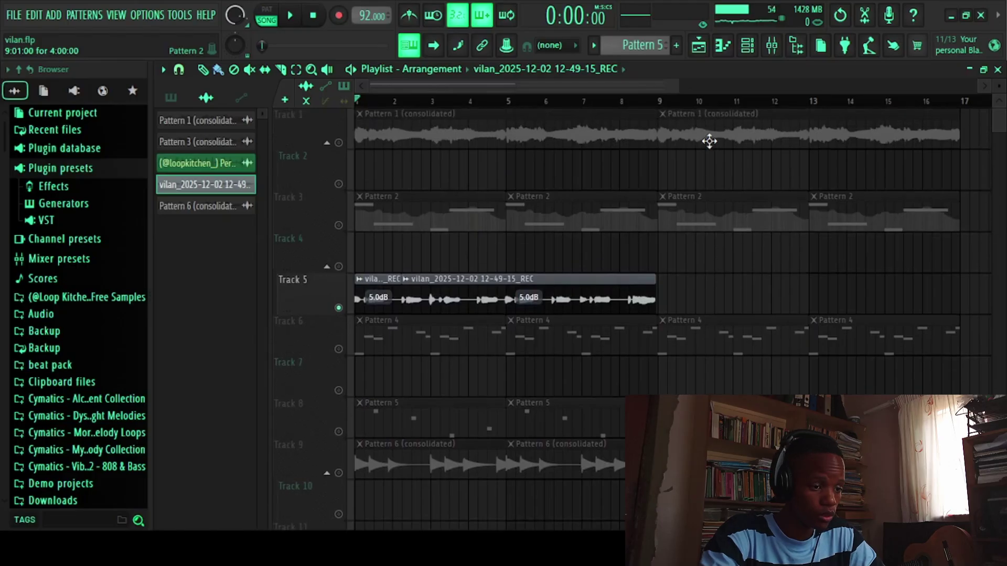
drag(676, 87, 603, 88)
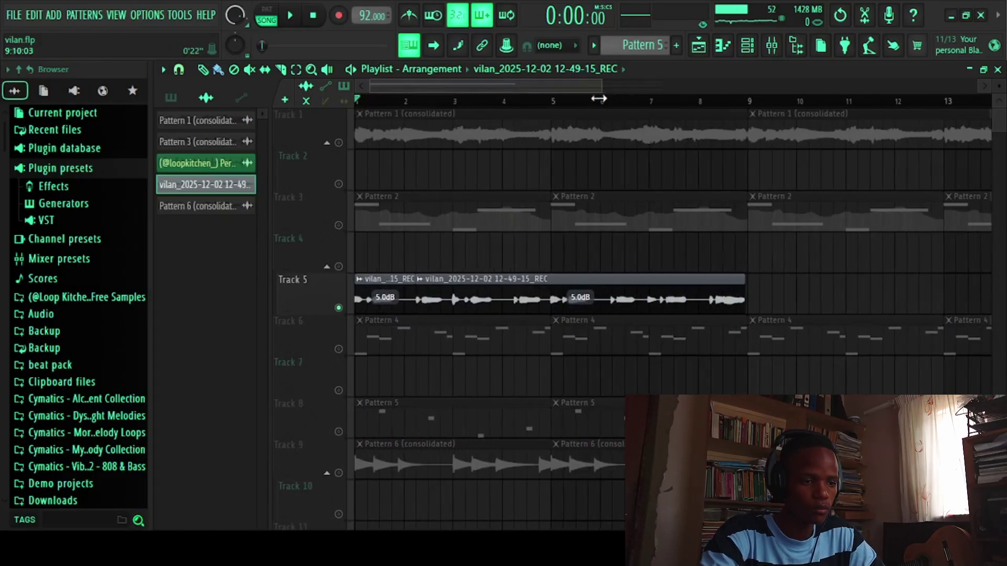
scroll(467, 215, down, 3)
click(749, 47)
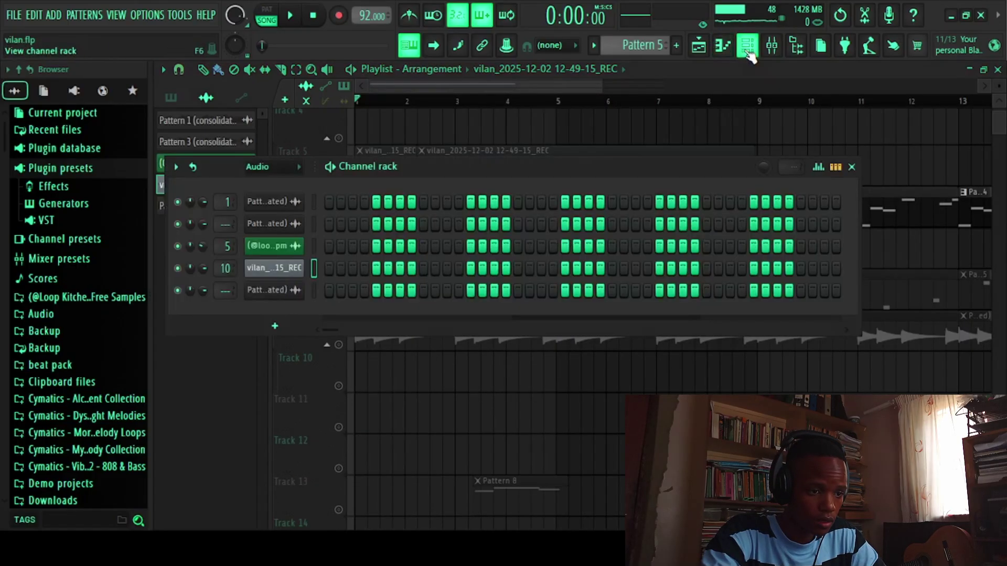
click(494, 380)
right_click(554, 384)
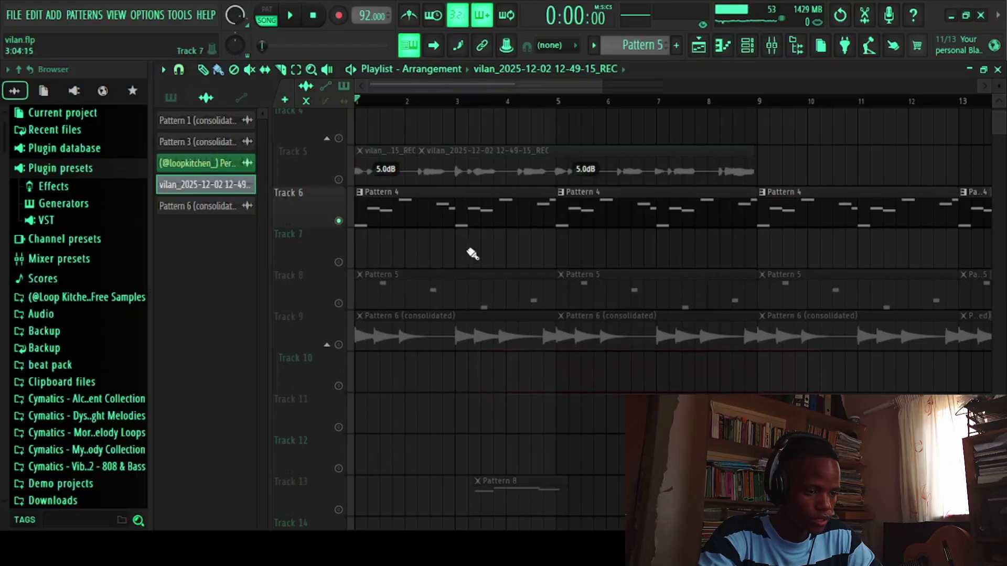
Step: Open Pattern 4's notes and inspect the "earth environment" preset on its The Prince instrument
double_click(446, 210)
click(748, 48)
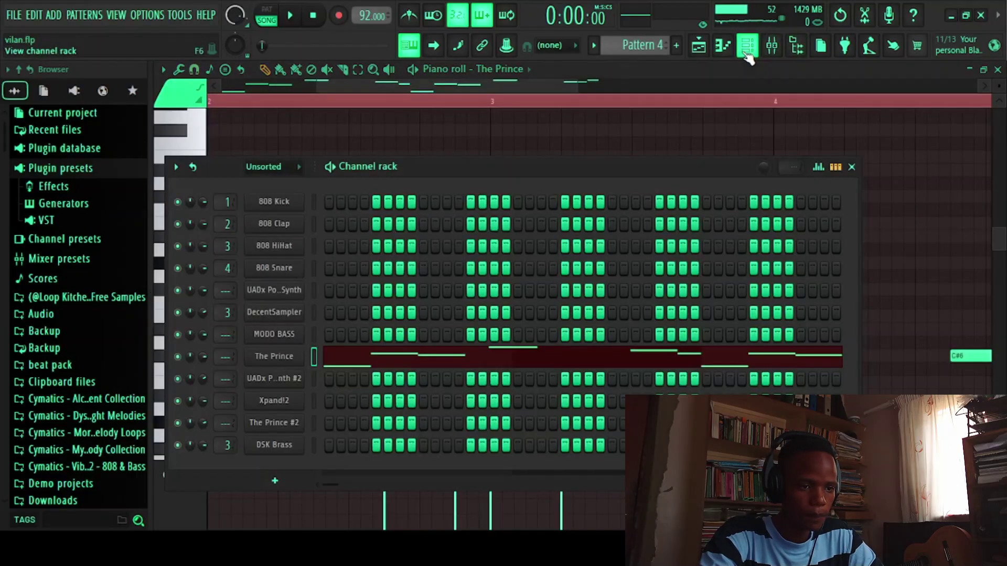
click(278, 357)
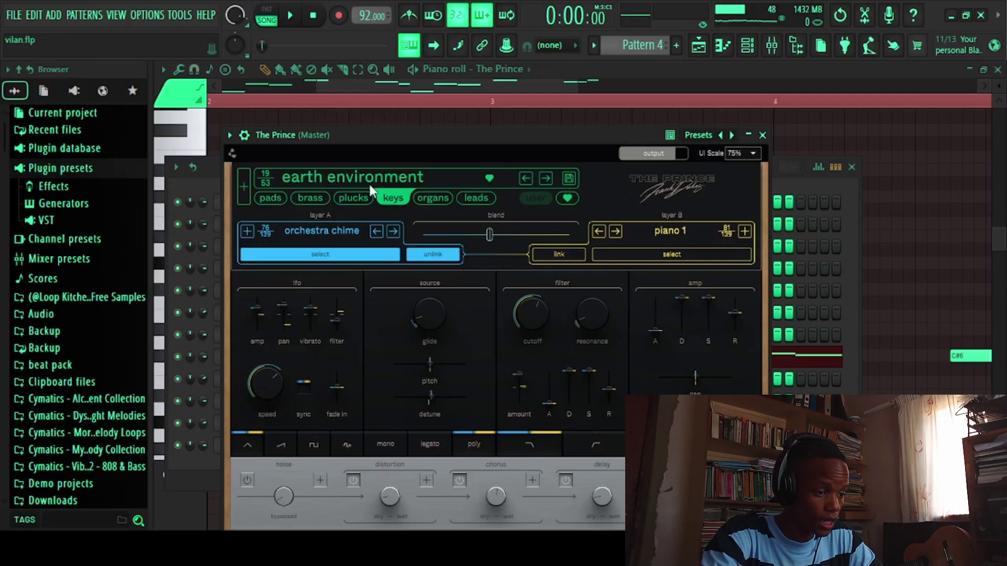
click(763, 136)
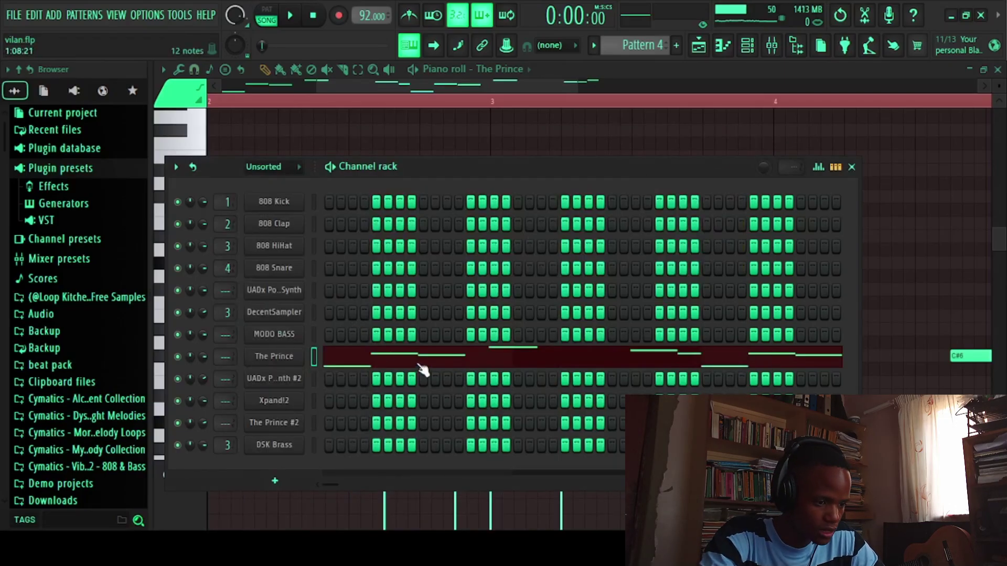
Step: Examine all four bars of Pattern 4's The Prince melody in the piano roll and play them in pattern mode
key(F5)
click(424, 356)
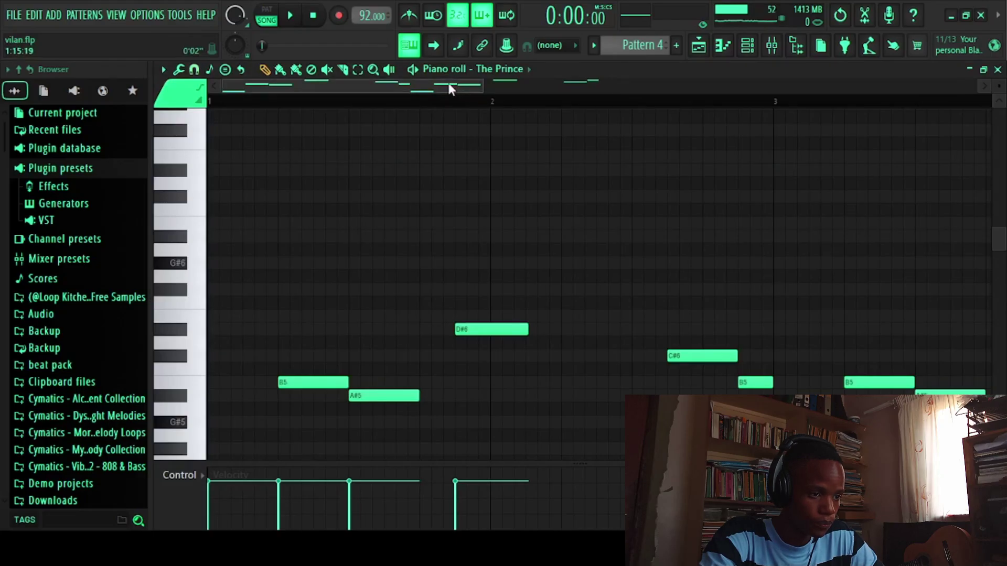
drag(479, 87, 735, 85)
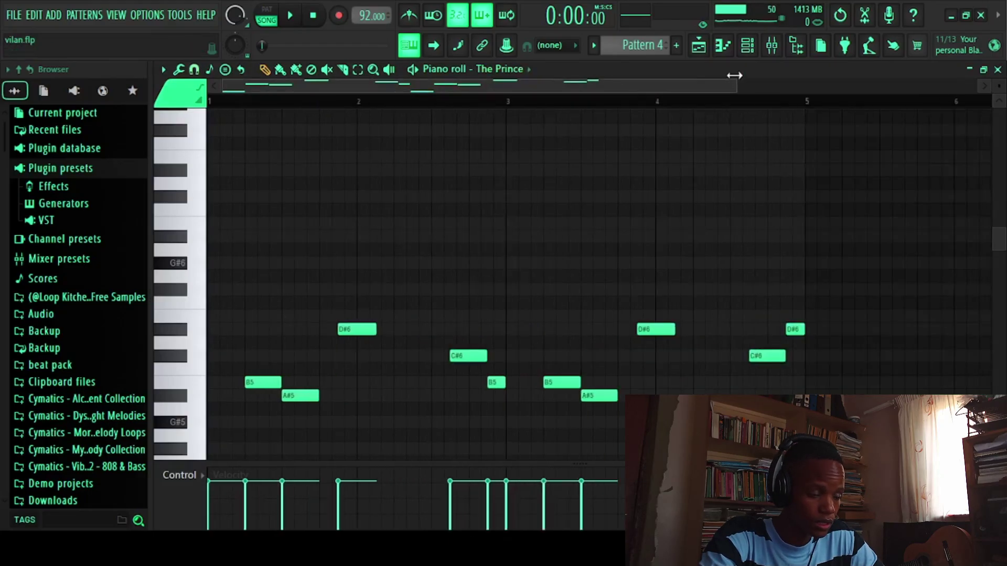
click(414, 70)
scroll(519, 247, down, 4)
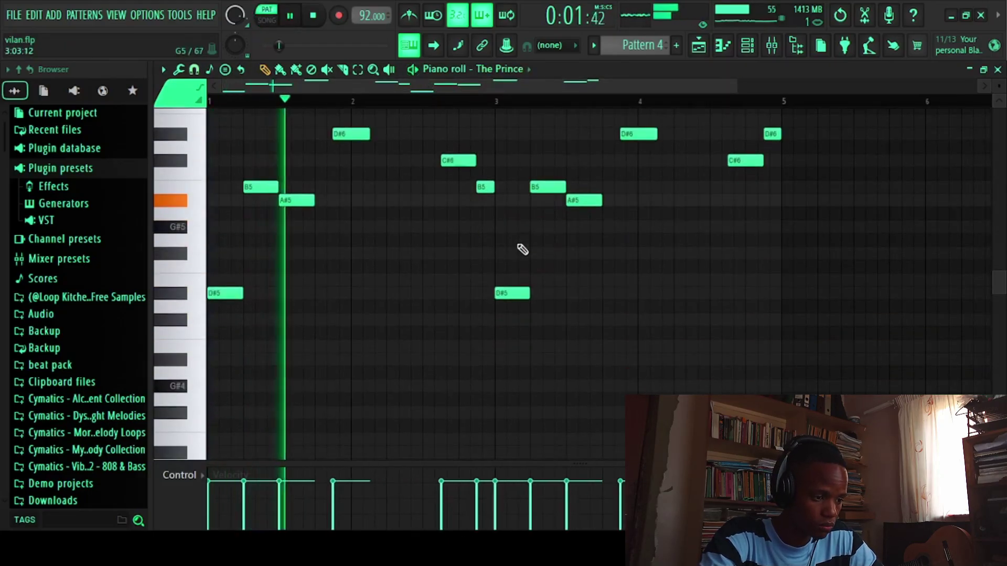
scroll(521, 249, up, 1)
scroll(522, 249, up, 1)
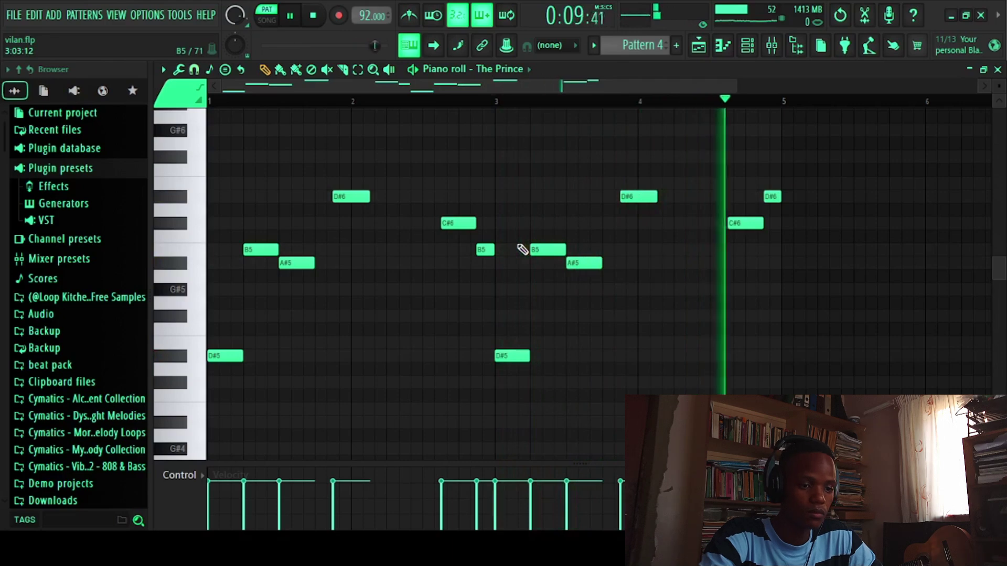
key(space)
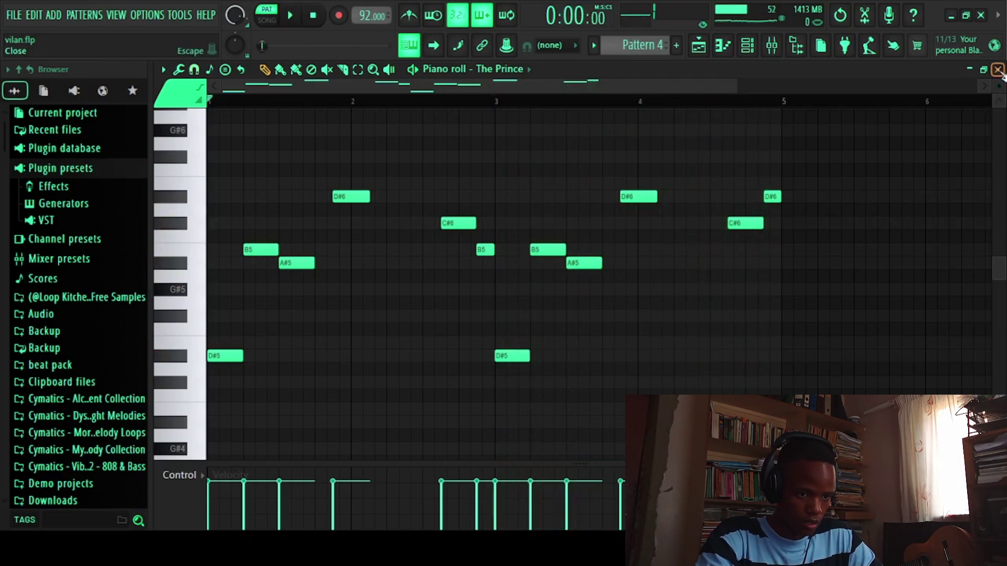
Step: Return to the playlist and solo Track 8
click(998, 70)
click(339, 239)
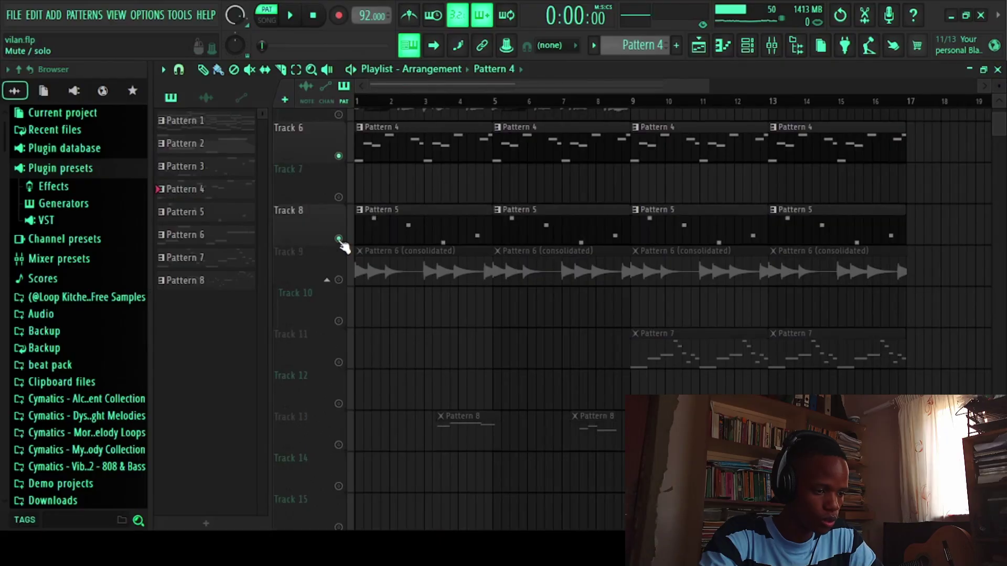
ctrl+click(339, 239)
Step: Inspect Pattern 5's UADx PolyMAX Synth #2 instrument and play its four-bar note sequence in the piano roll
double_click(416, 227)
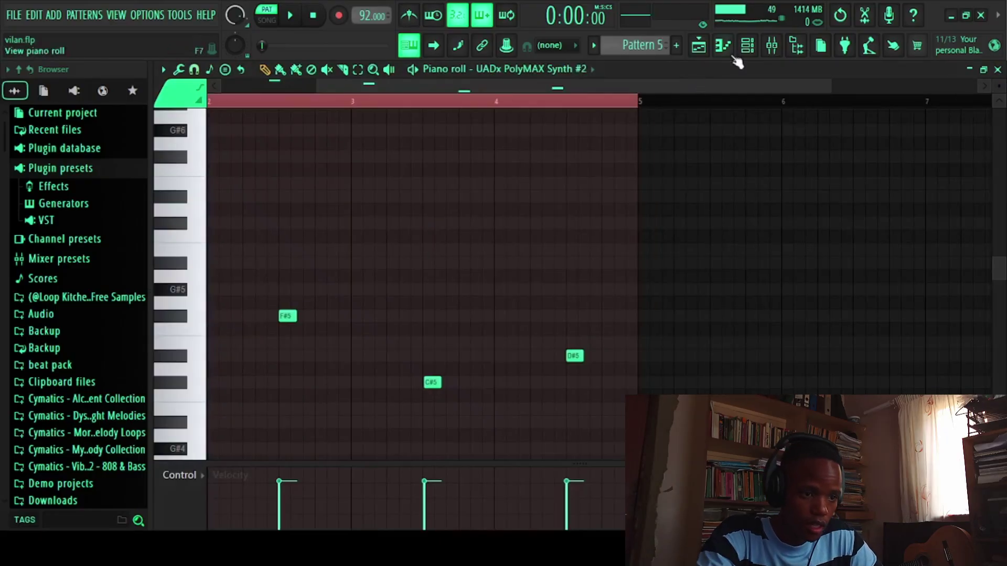
click(745, 50)
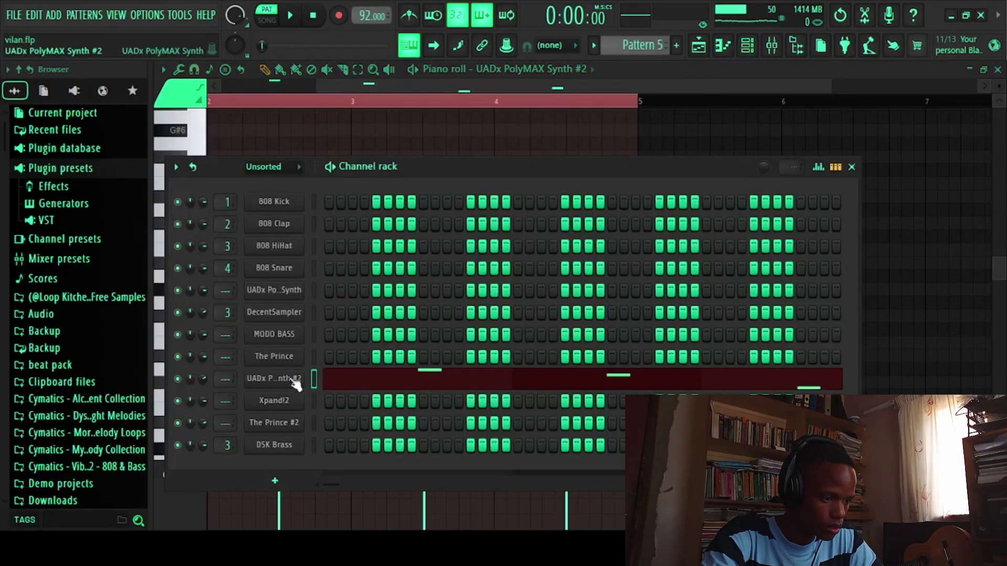
click(294, 382)
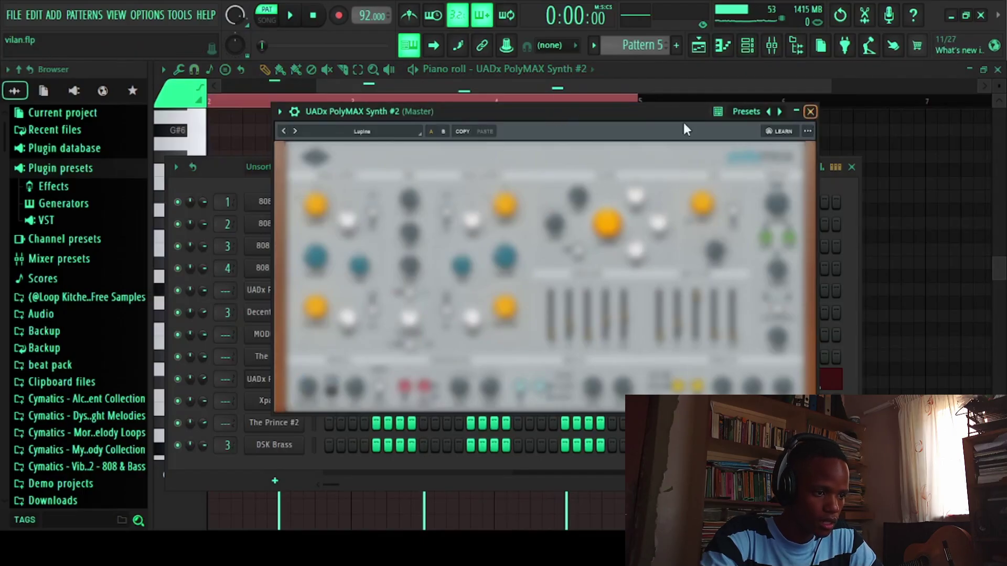
click(810, 112)
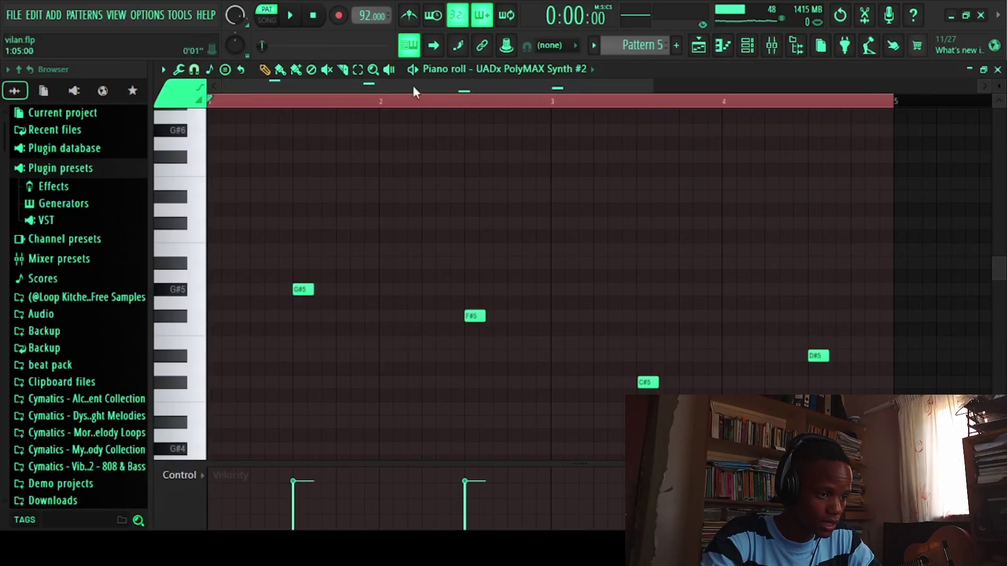
key(space)
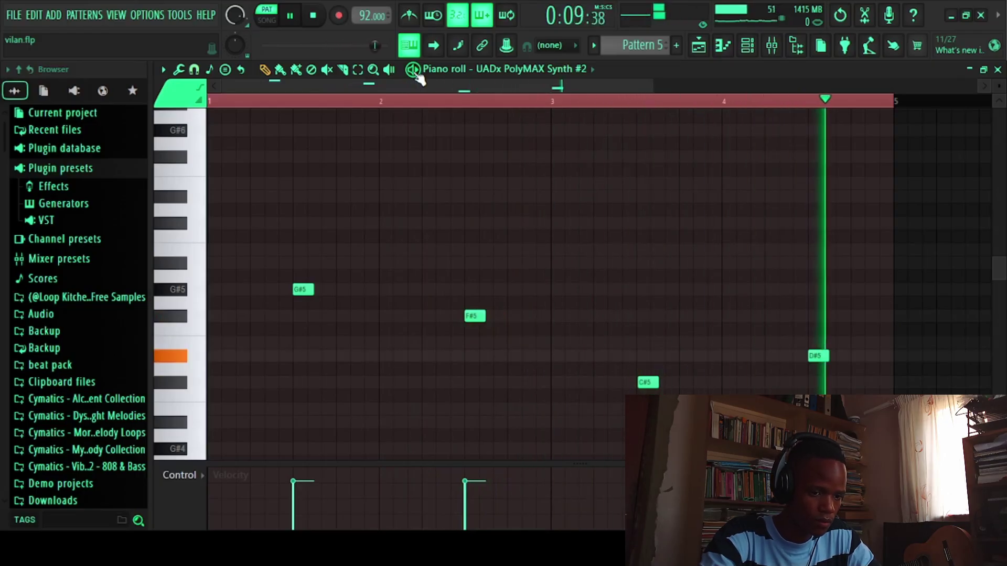
Step: Stop Pattern 5's playback, return the playhead to bar 1 and review the notes across its four bars
key(space)
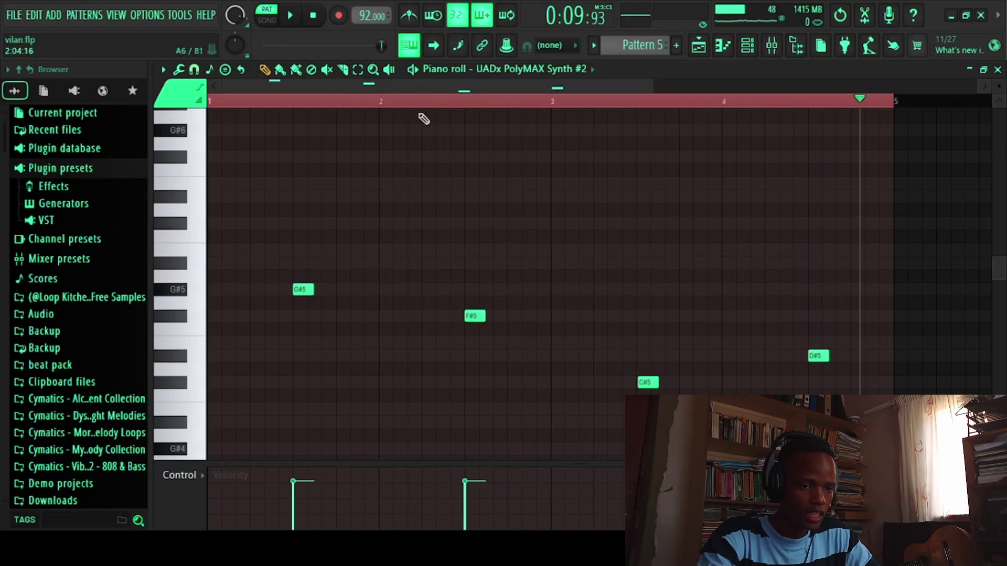
click(218, 101)
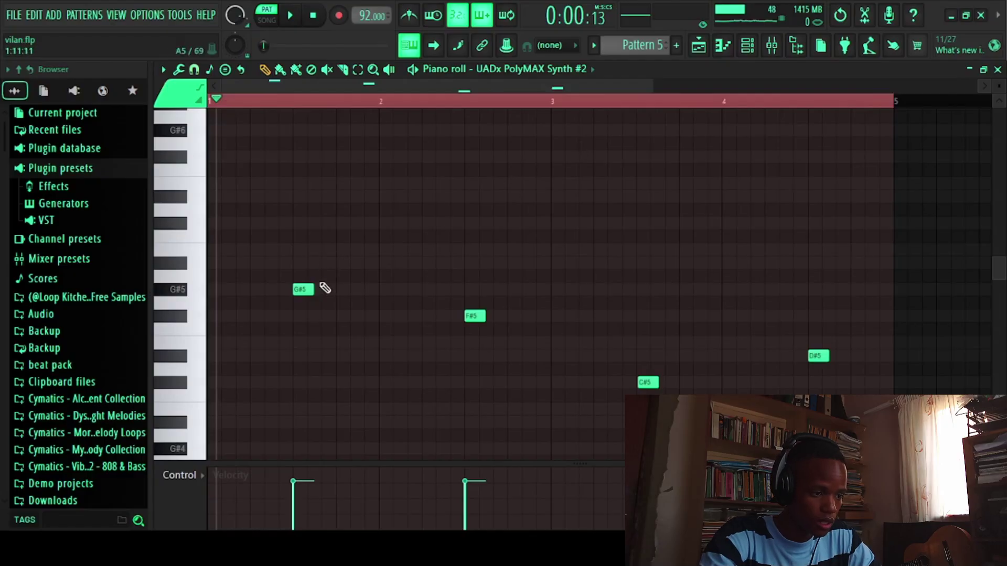
mouse_move(315, 285)
mouse_down()
mouse_move(420, 286)
mouse_move(321, 287)
mouse_up()
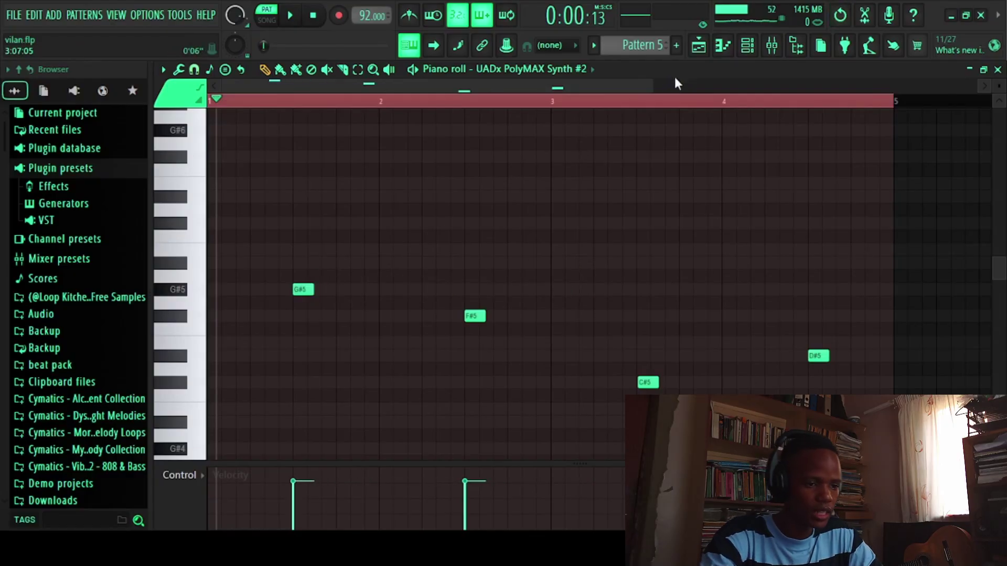
drag(652, 85, 710, 84)
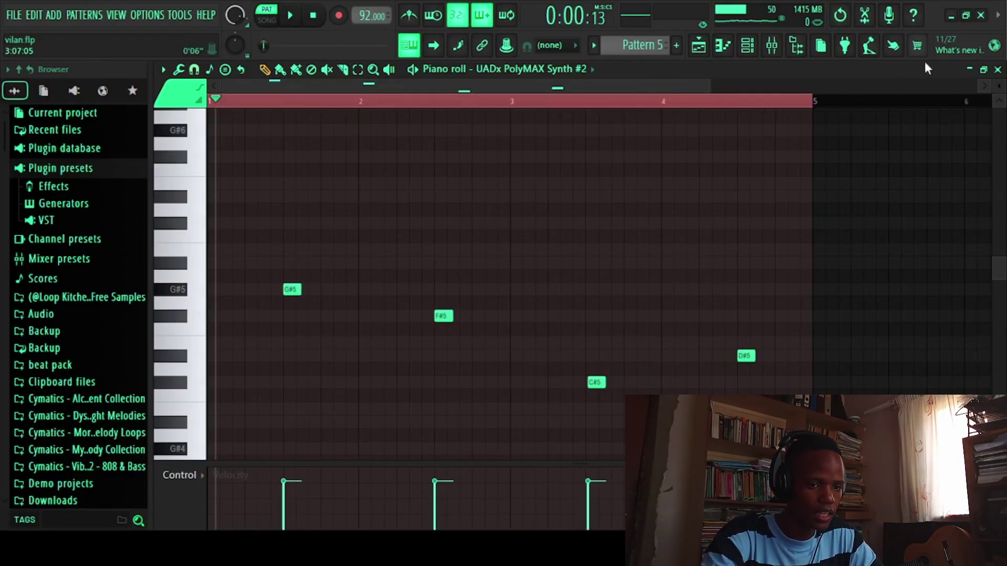
Step: Return to the playlist and solo Track 9
click(997, 70)
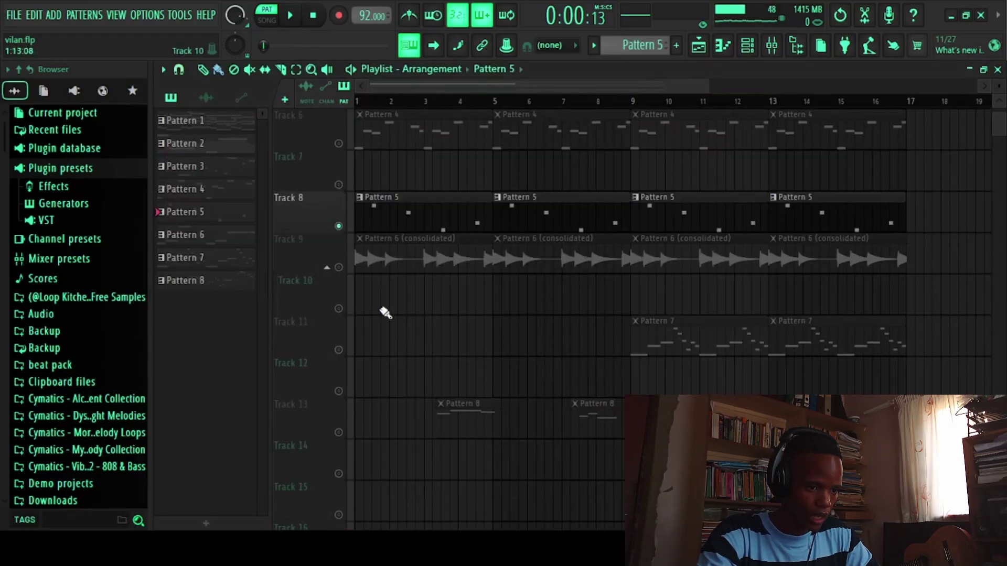
click(340, 272)
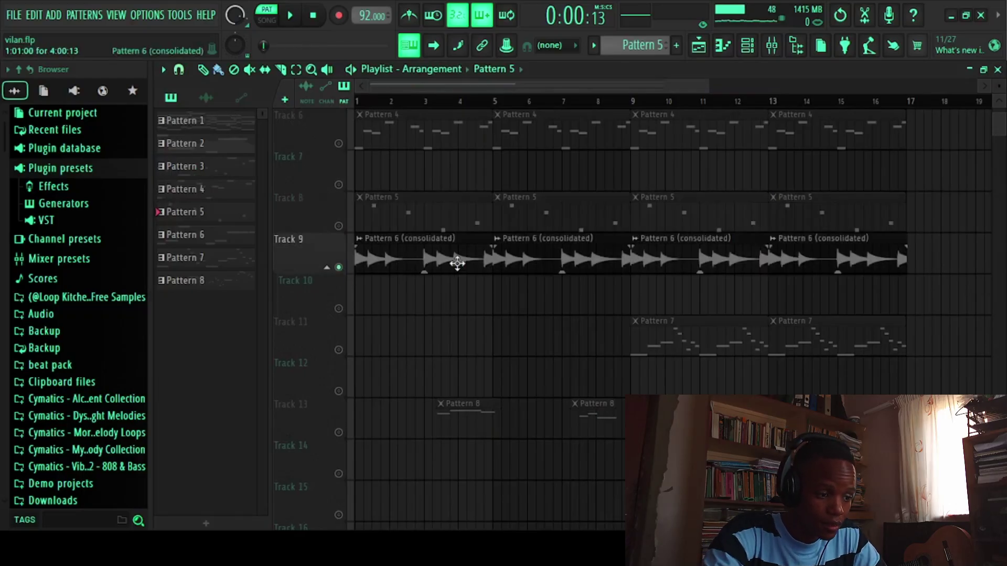
click(755, 47)
click(755, 47)
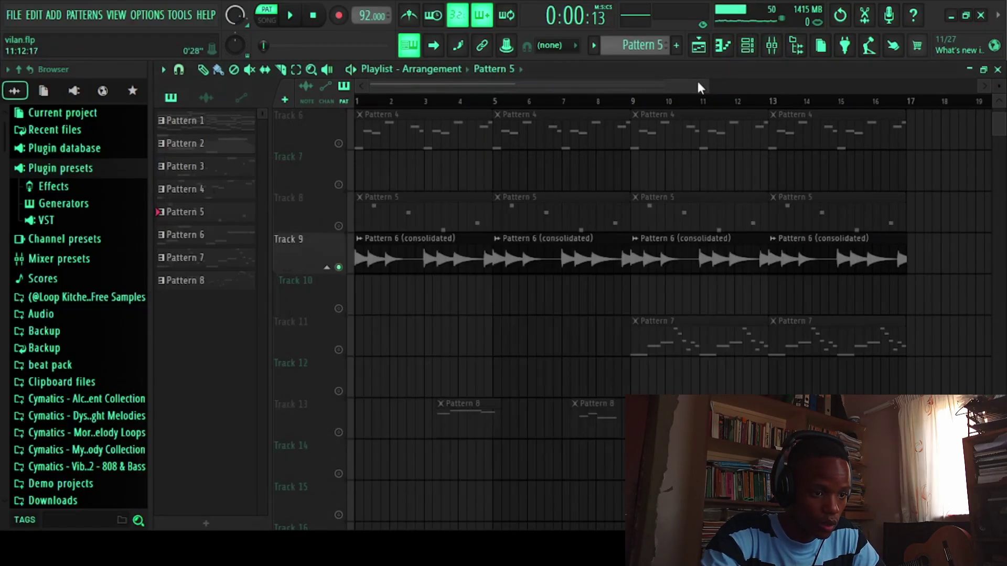
Step: List all channels for the Pattern 6 (consolidated) clip in the channel rack and inspect the MODO BASS instrument's Violin Bass model
click(465, 257)
click(747, 46)
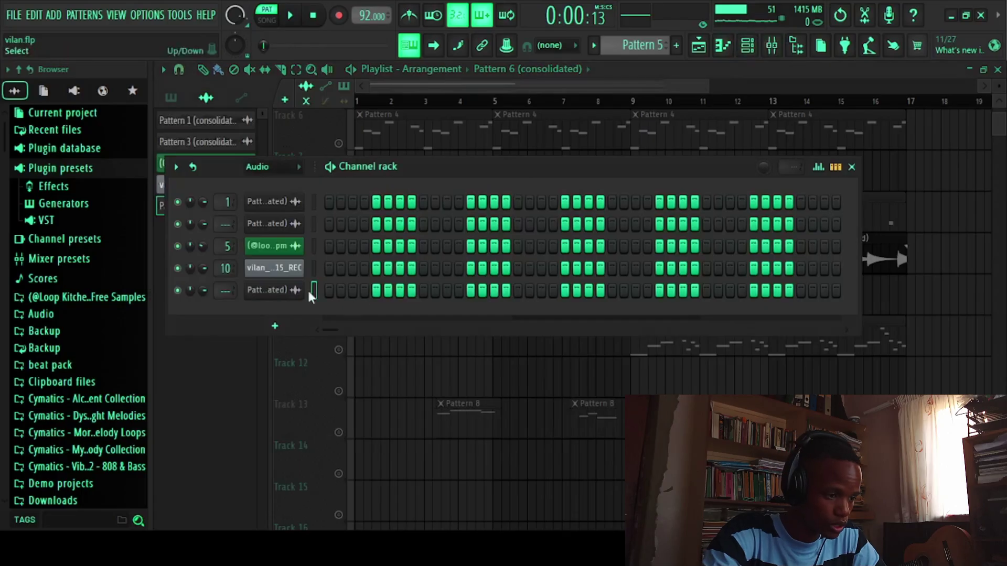
click(266, 167)
click(266, 181)
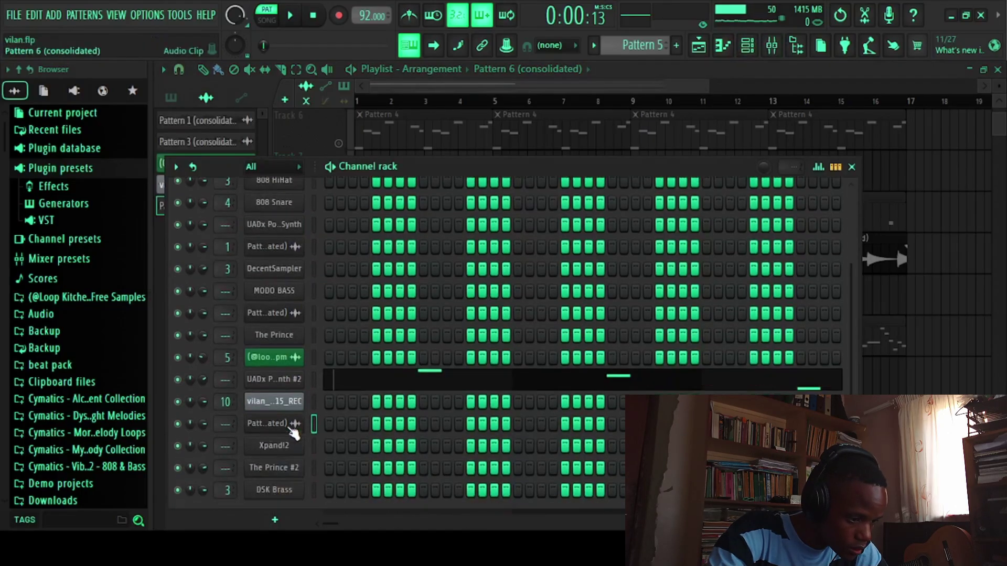
scroll(293, 430, down, 1)
click(291, 434)
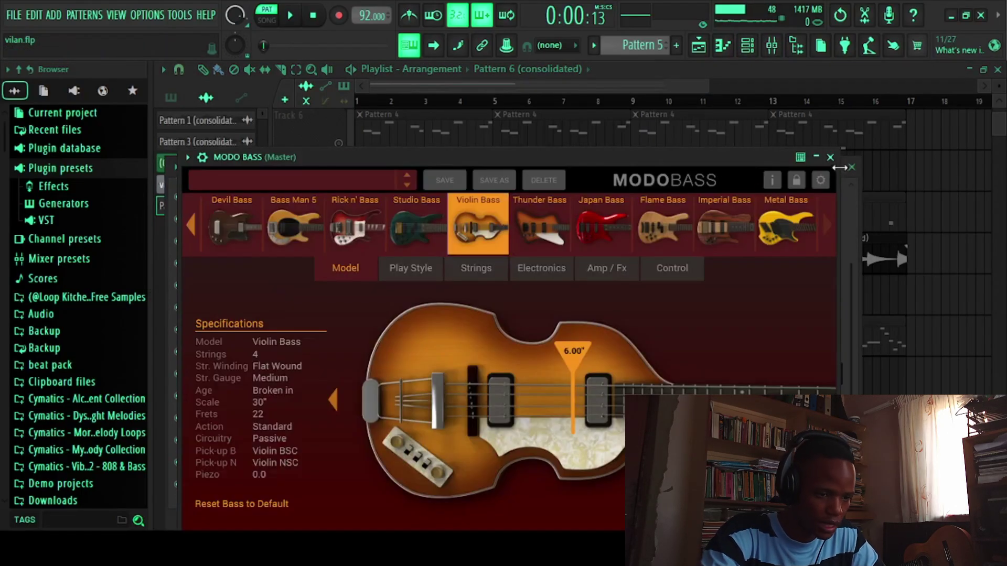
click(832, 159)
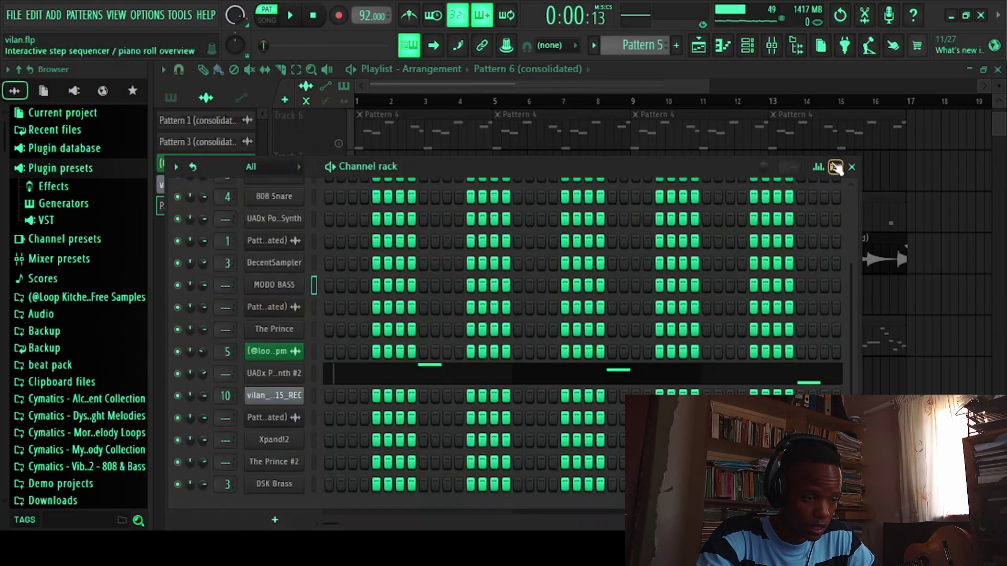
Step: Play Pattern 6's MODO BASS notes in the piano roll, and return to the playlist
click(905, 225)
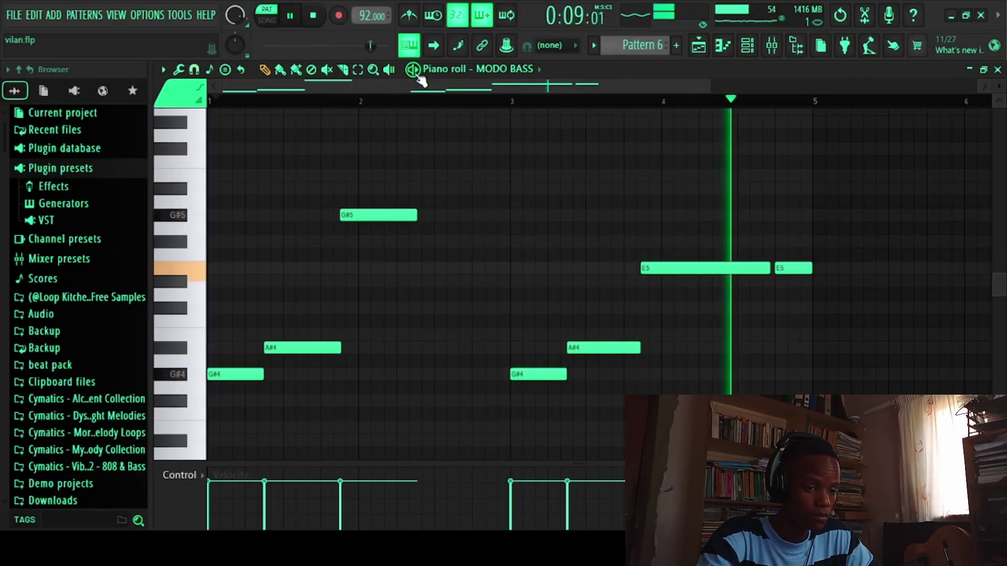
key(space)
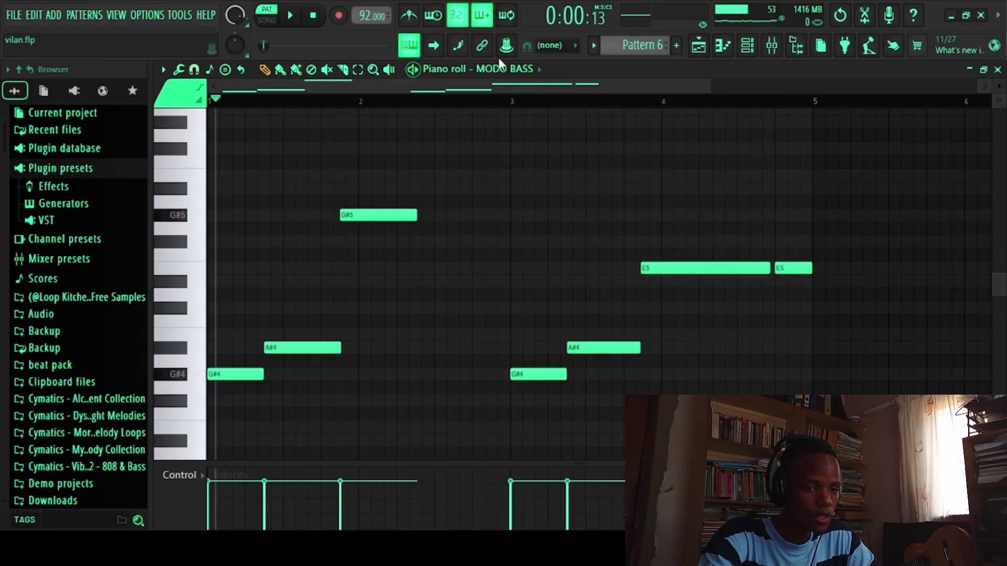
click(998, 70)
click(599, 295)
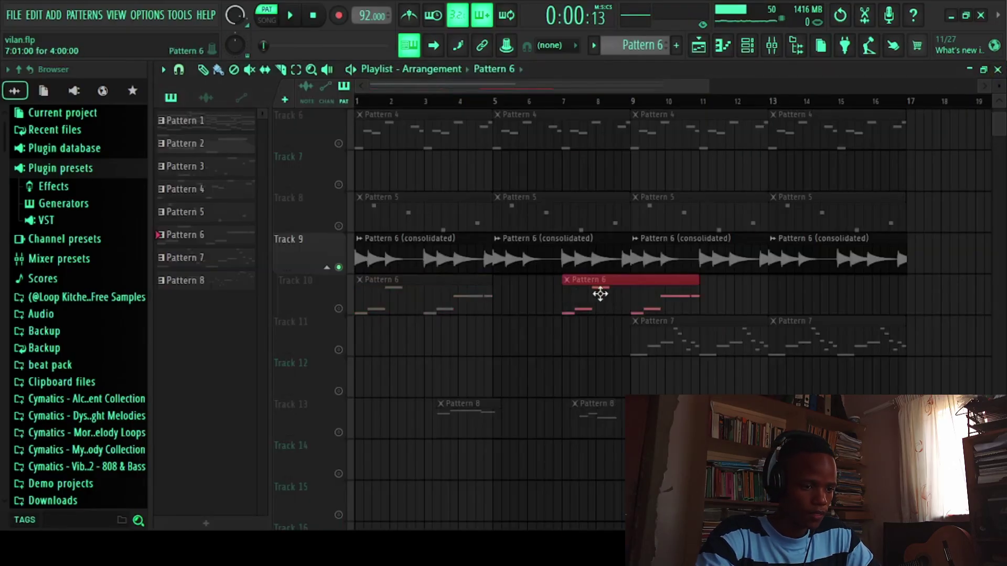
right_click(614, 296)
right_click(418, 305)
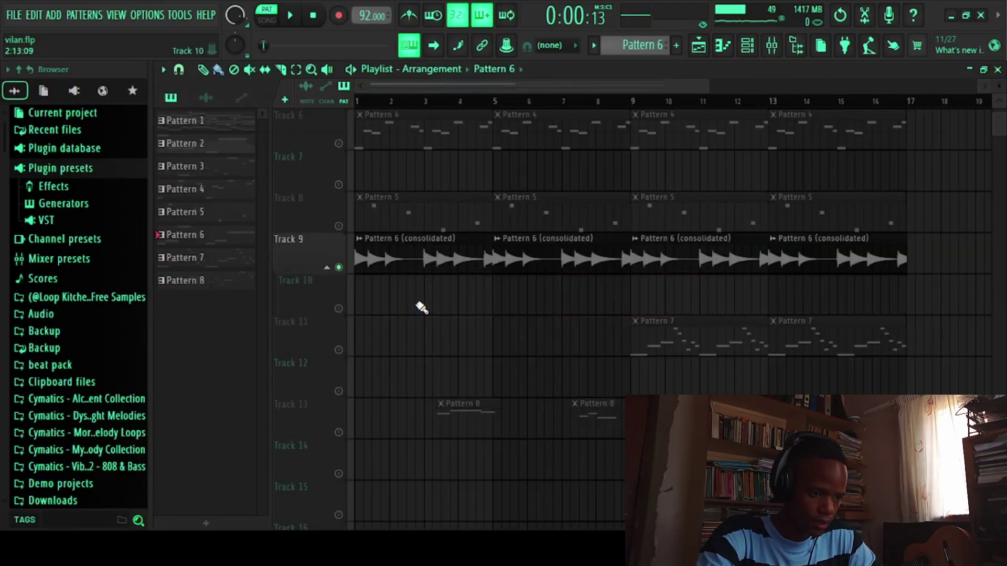
Step: Inspect the Pattern 6 (consolidated) audio clip's settings and mixer track routing, and play soloed Track 9 in song mode
double_click(427, 261)
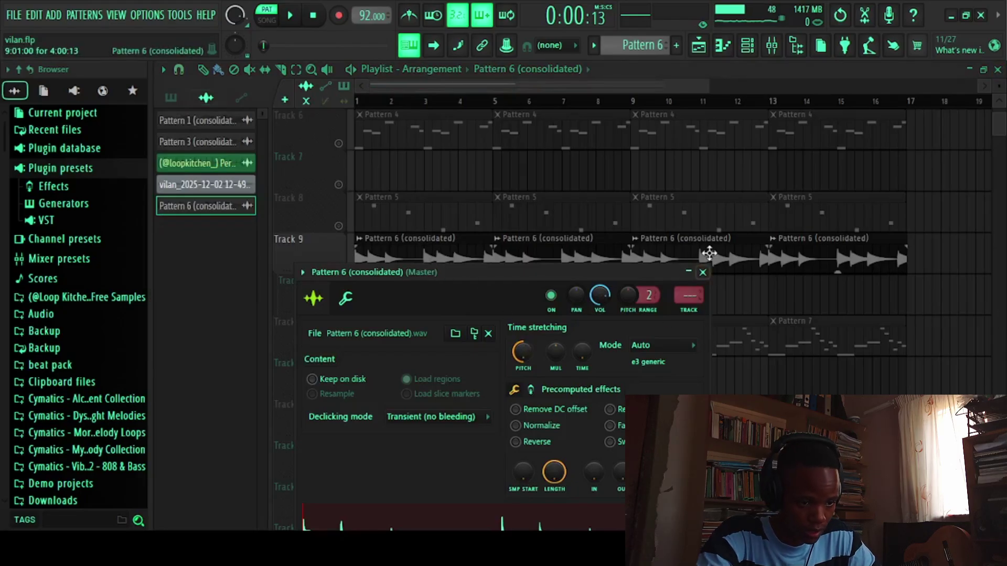
click(702, 272)
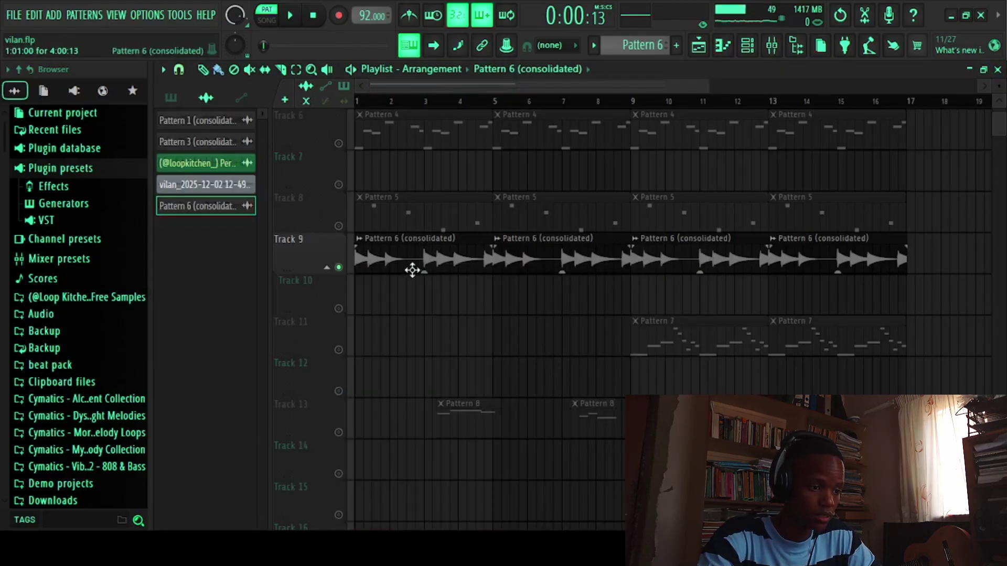
key(space)
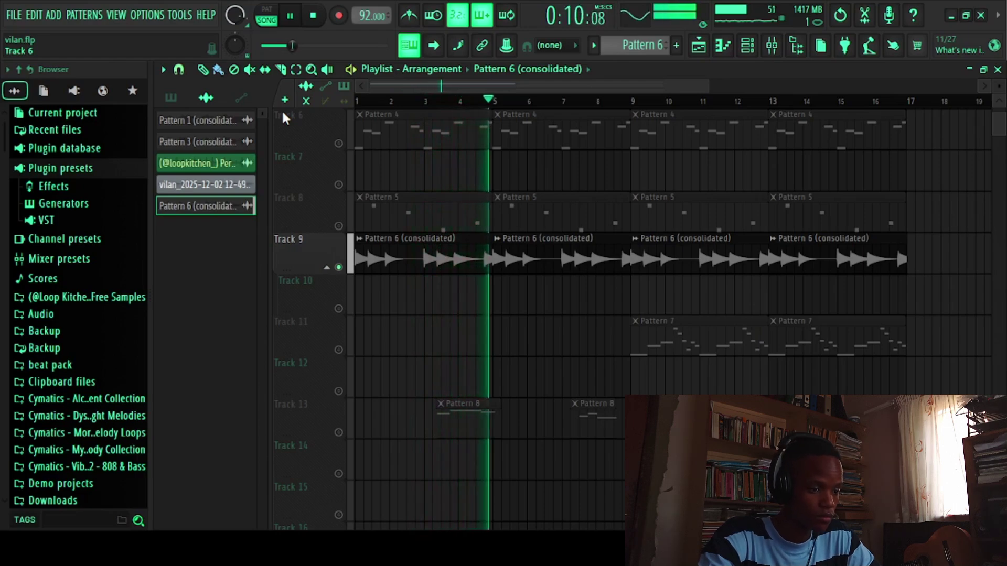
key(space)
double_click(556, 252)
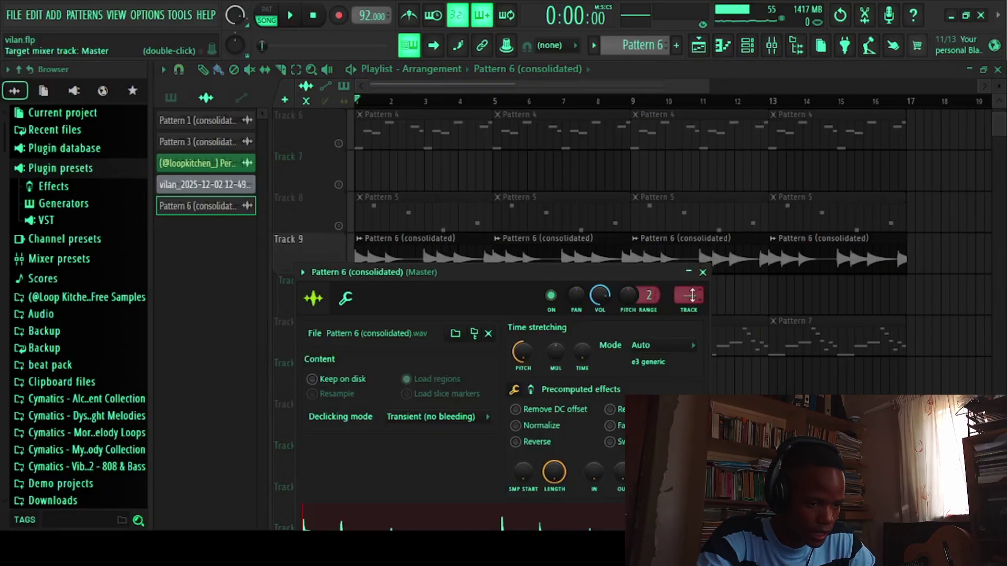
click(702, 272)
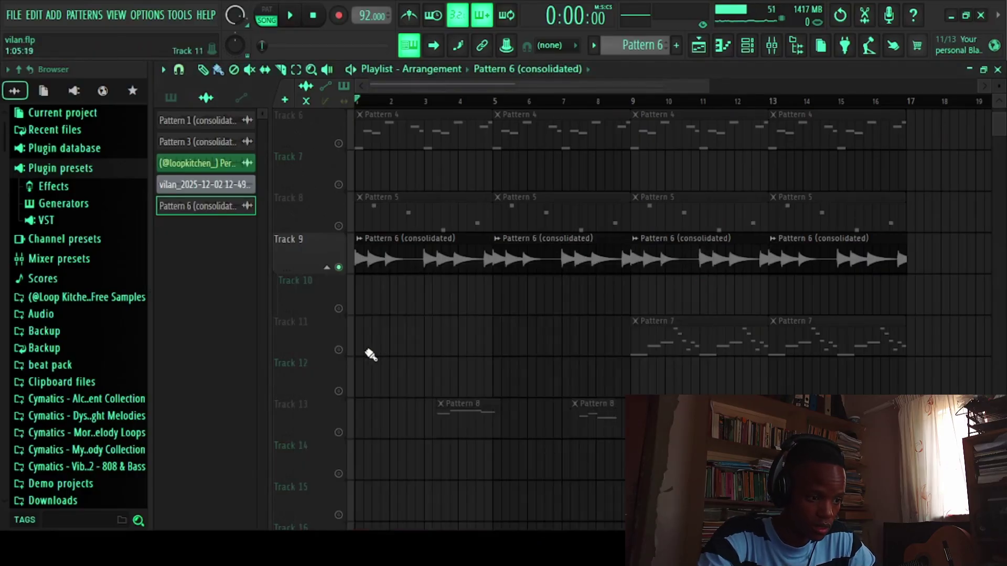
Step: Clear the solo so that all playlist tracks are active again
scroll(797, 290, up, 5)
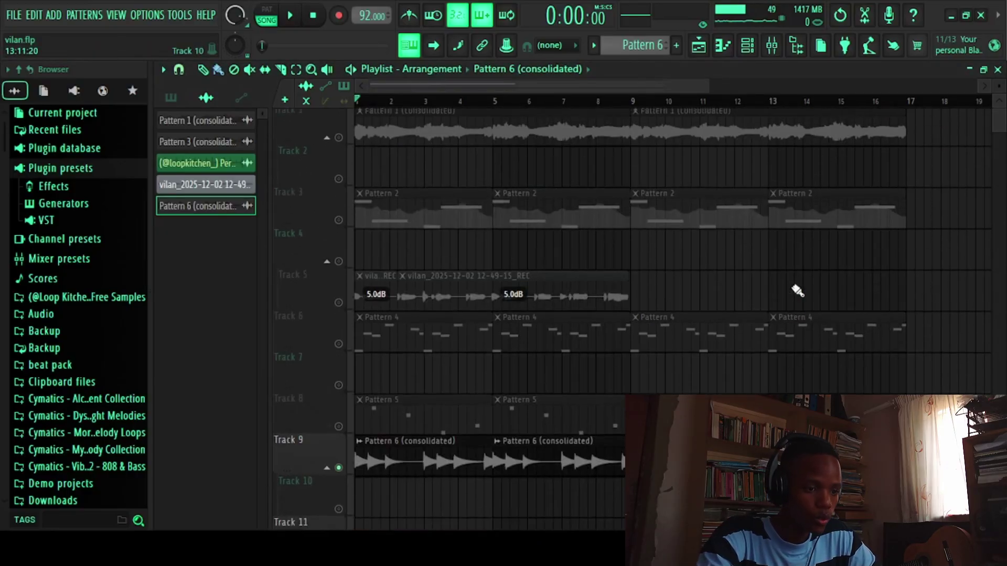
drag(709, 86, 671, 88)
click(624, 165)
right_click(652, 169)
right_click(340, 185)
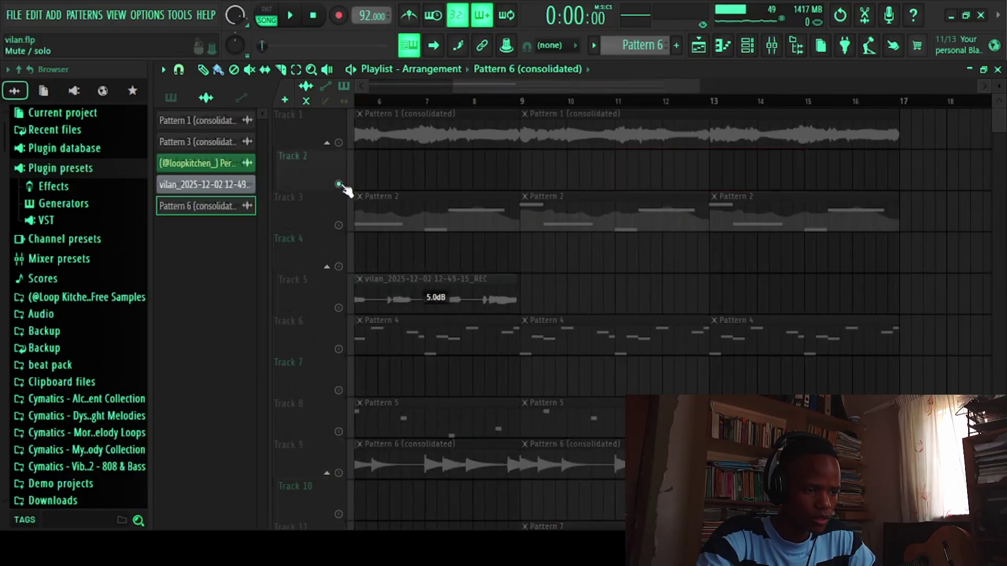
right_click(338, 185)
Step: Look over the full arrangement from Track 1 downwards and solo Track 13
scroll(611, 144, down, 3)
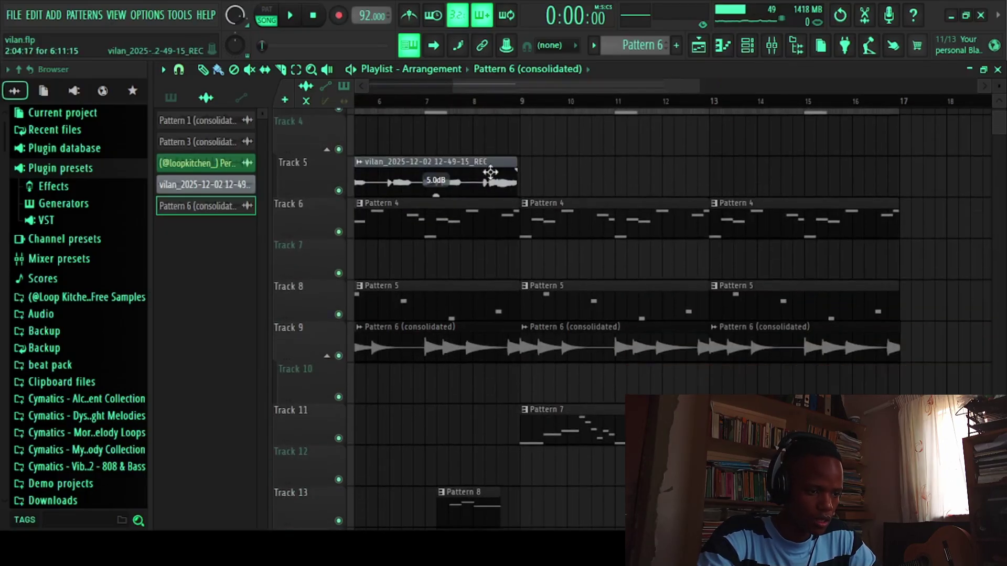
scroll(472, 134, down, 2)
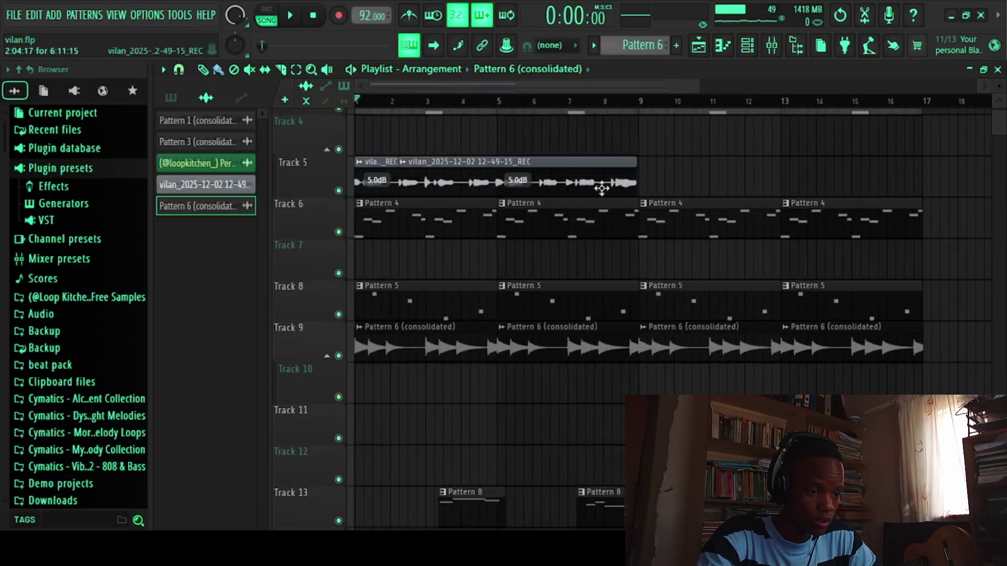
scroll(694, 186, up, 3)
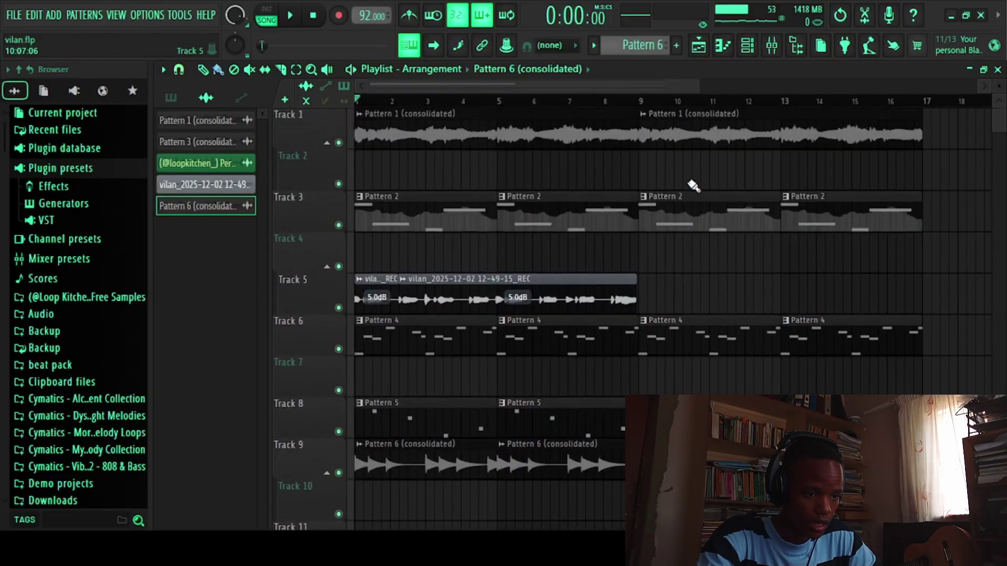
scroll(782, 178, down, 1)
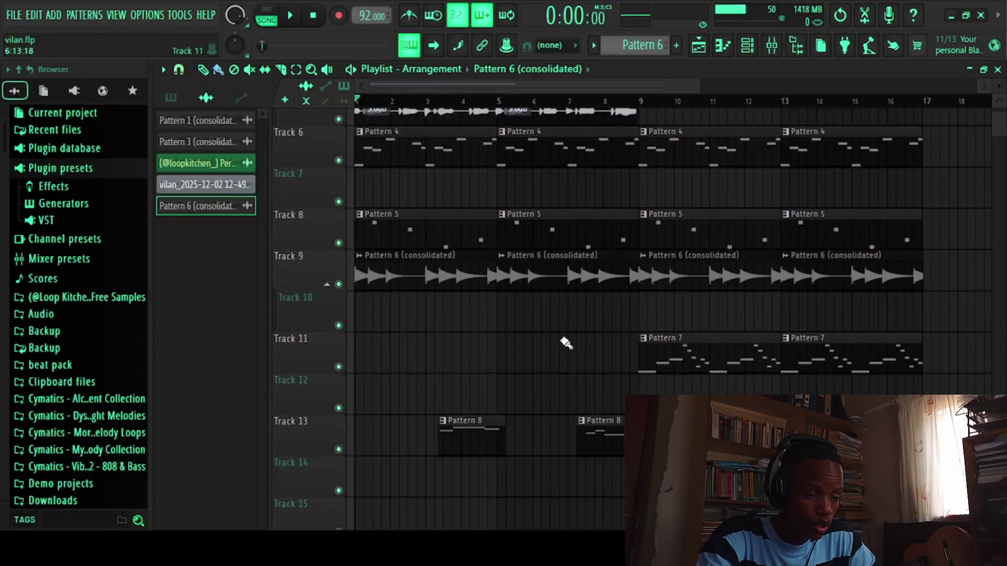
ctrl+scroll(685, 262, up, 3)
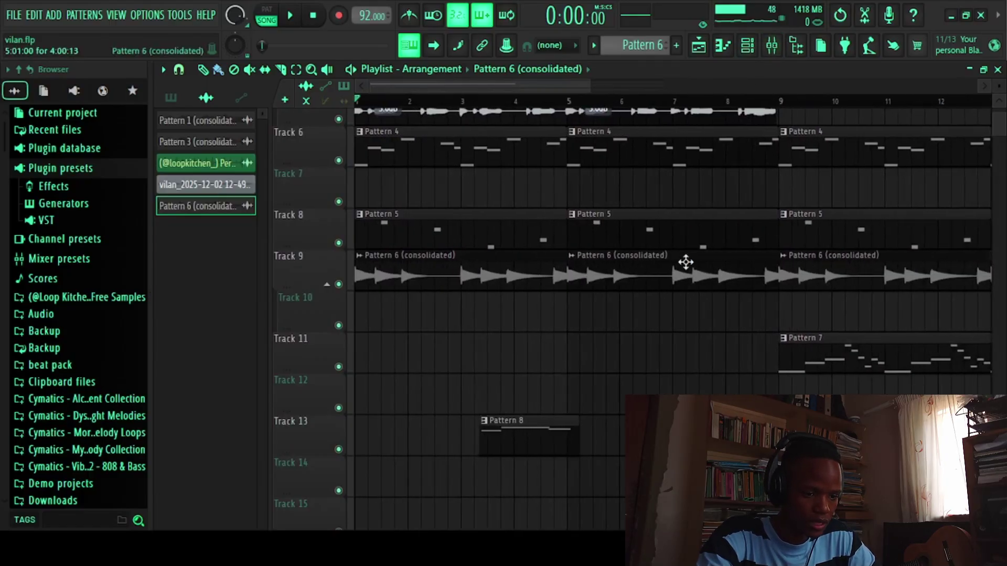
scroll(686, 262, down, 3)
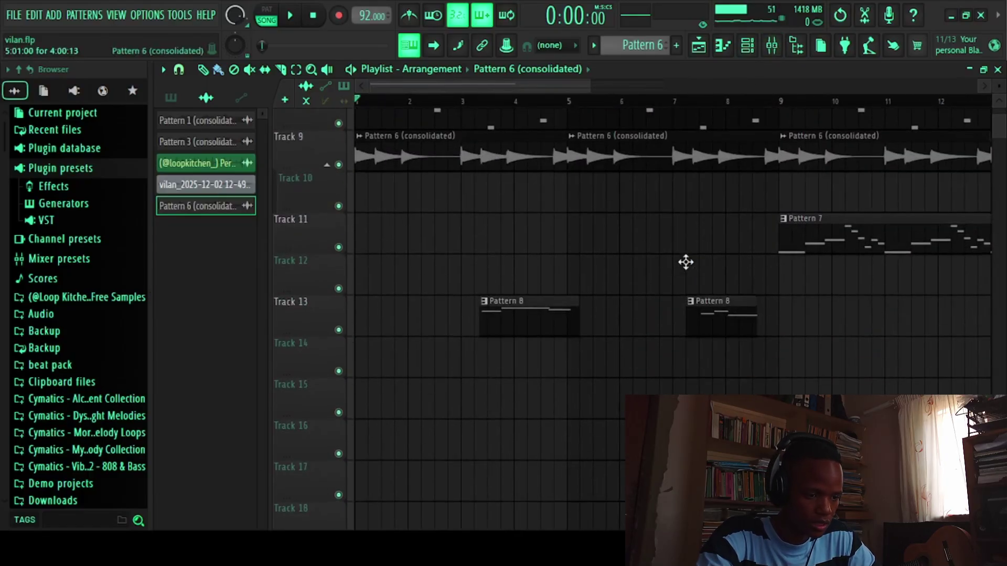
right_click(340, 331)
Step: Open Pattern 8's notes and inspect the Sax Soprano and French Horn Mute sounds on its DSK Brass instrument
double_click(558, 315)
click(748, 45)
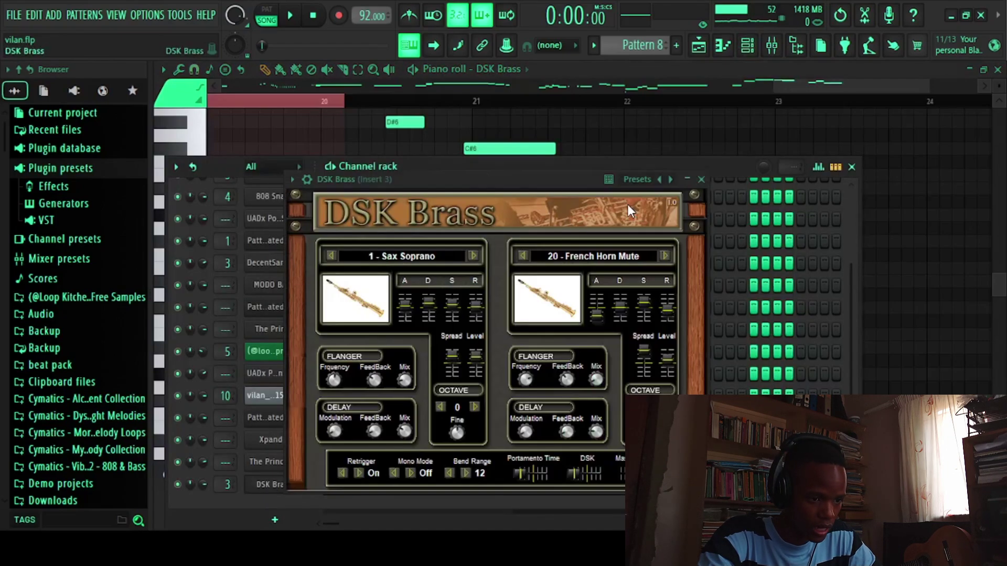
click(704, 180)
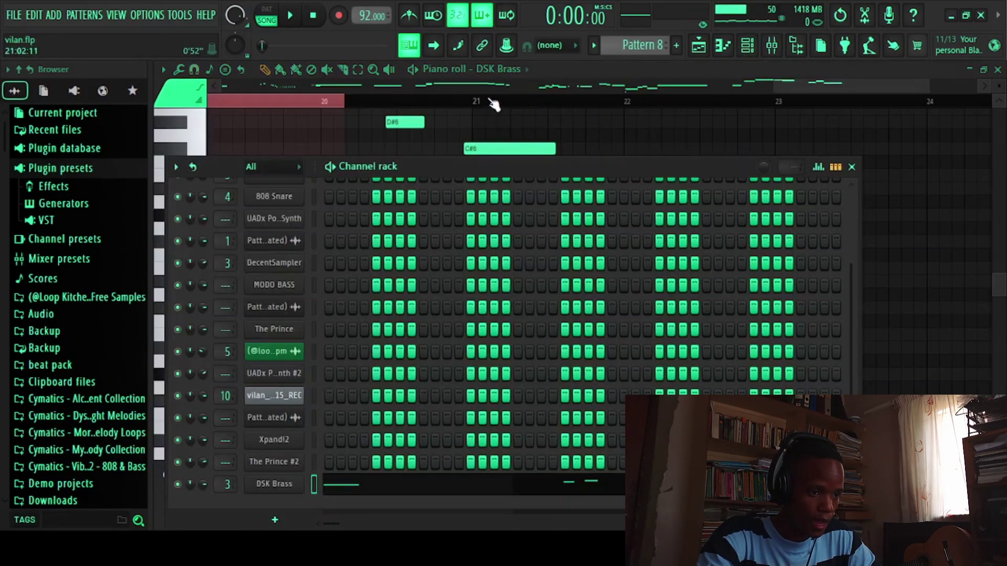
Step: Examine Pattern 8's DSK Brass notes in the piano roll, including the selected passage around bars 18 to 20
drag(817, 85, 866, 84)
scroll(872, 170, up, 2)
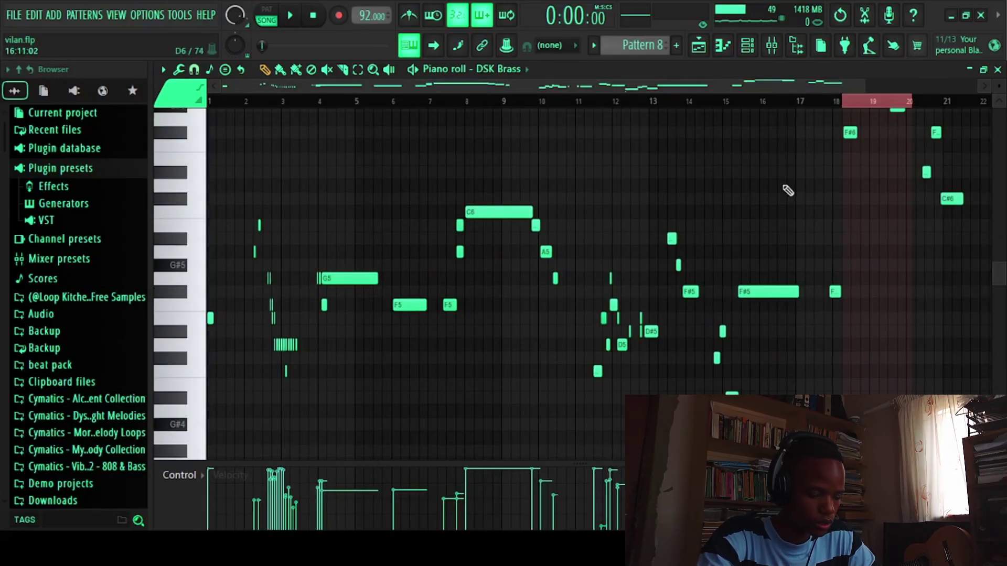
scroll(843, 149, up, 3)
scroll(919, 111, up, 3)
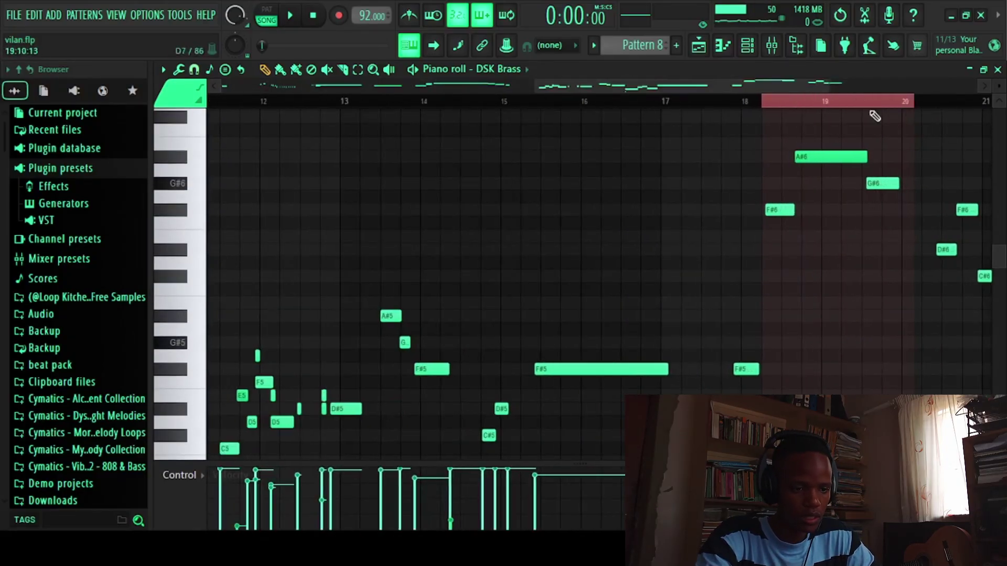
Step: Return to the playlist and play soloed Track 13 in song mode through both Pattern 8 clips, pausing at bar 9
click(998, 70)
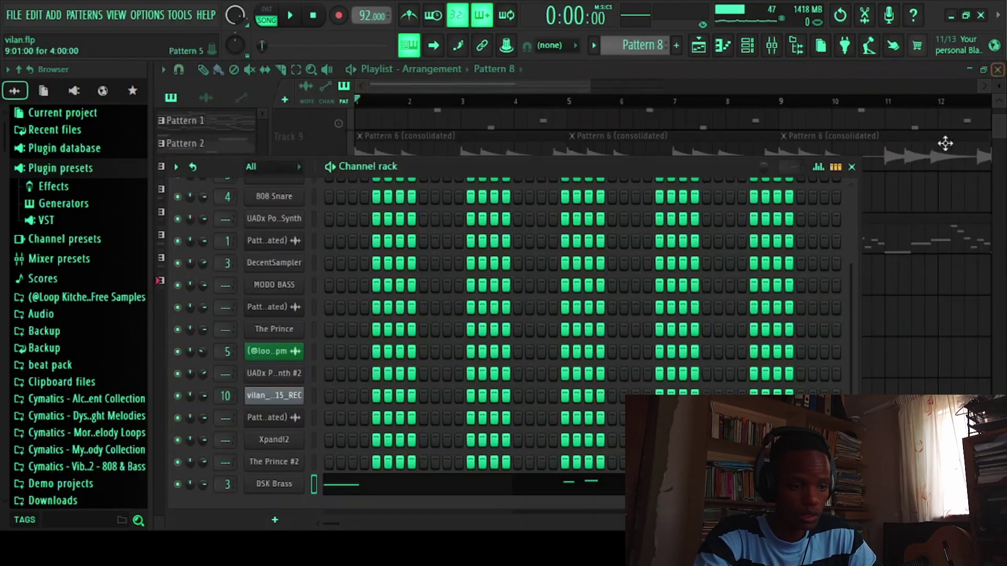
click(349, 72)
key(space)
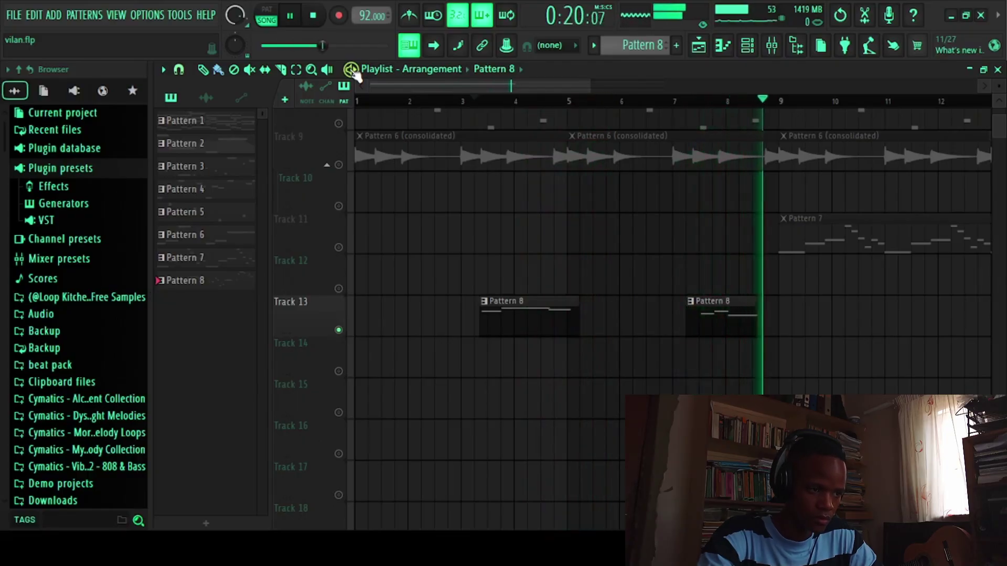
key(ctrl+space)
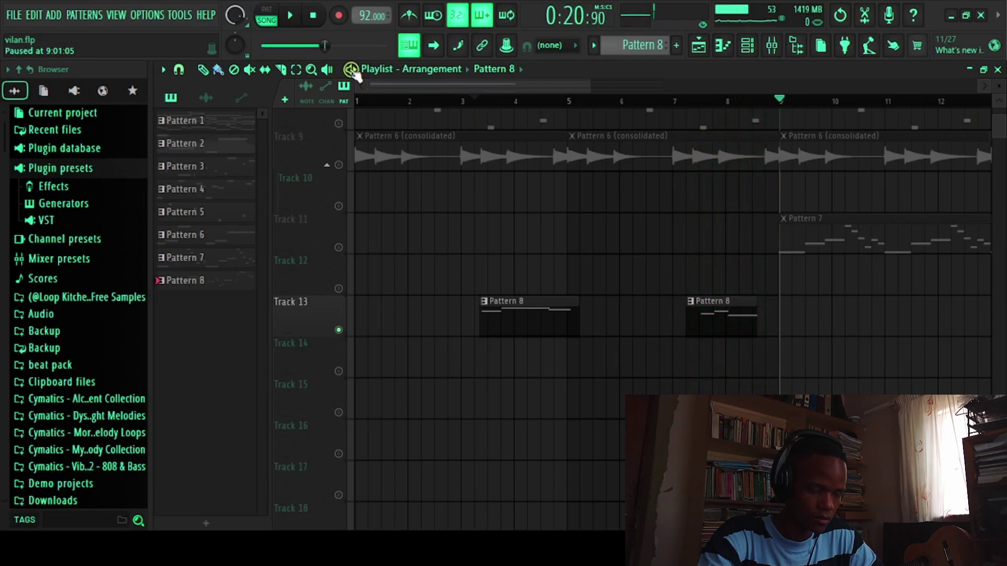
Step: Open Pattern 8's DSK Brass piano roll and select the high F#6, A#6 and G#6 notes between bars 18 and 20
scroll(865, 262, up, 3)
key(F7)
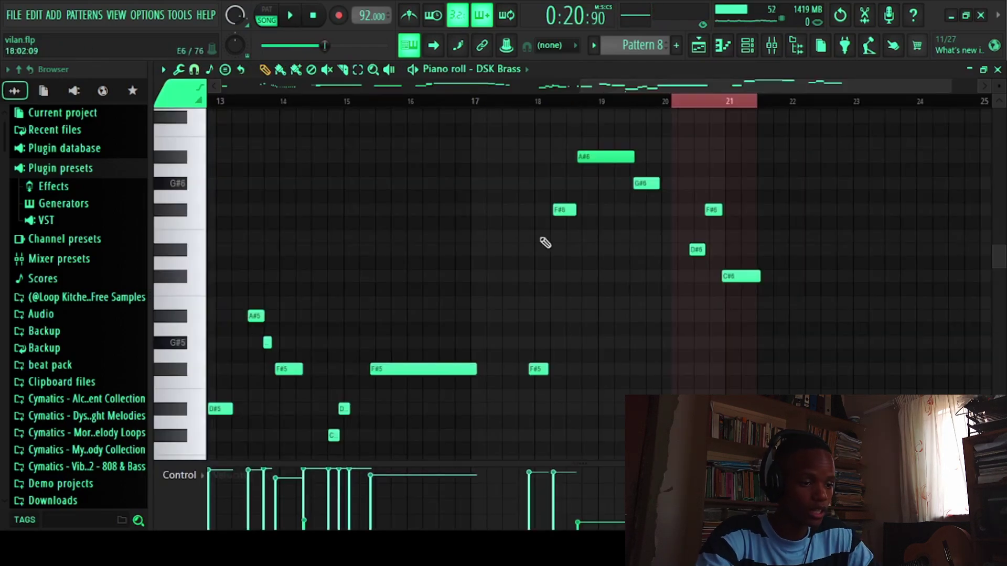
click(358, 69)
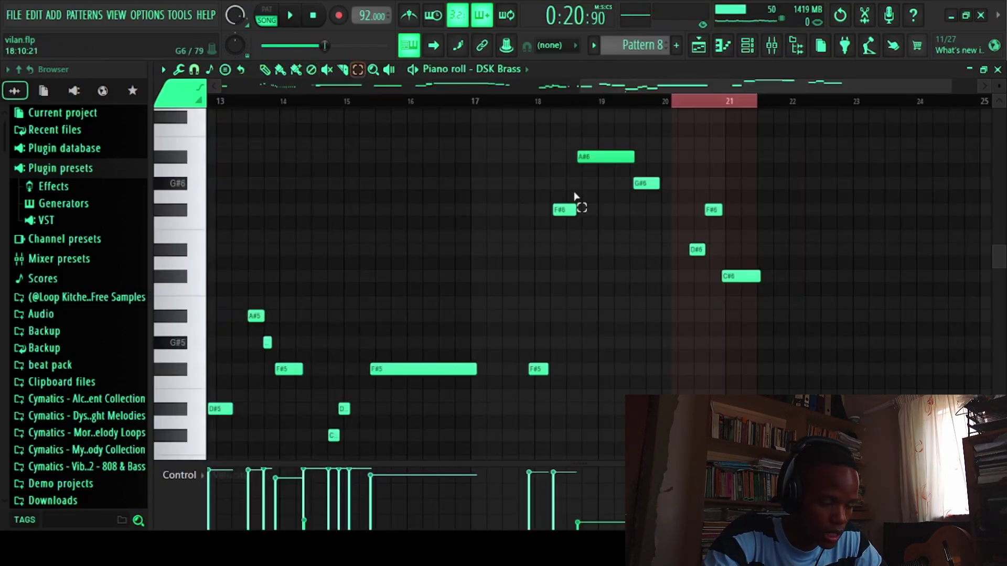
drag(775, 310, 524, 131)
click(265, 69)
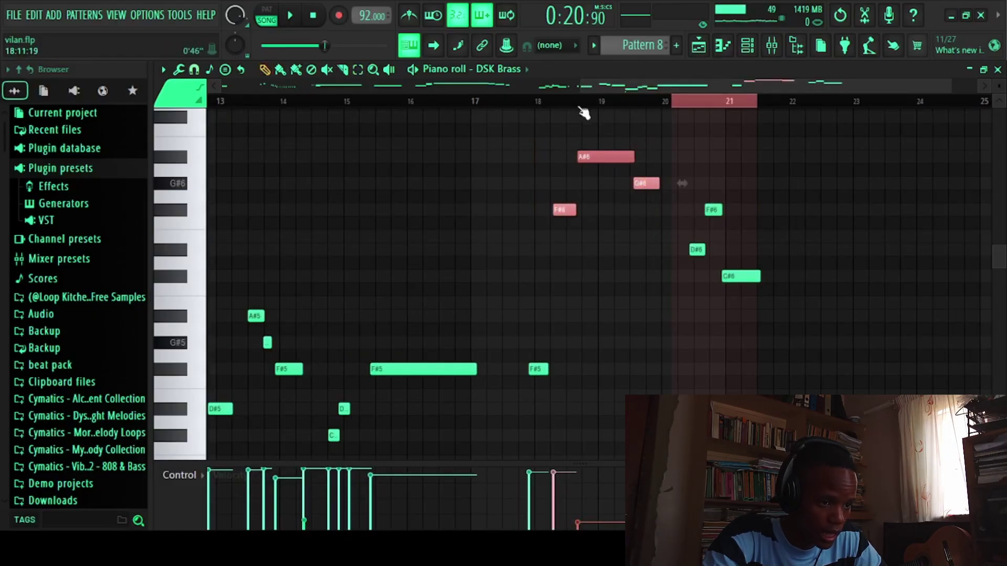
scroll(581, 90, down, 3)
Step: Return to the playlist, unsolo Track 13 so all tracks are active, and look over the arrangement down to Track 13
key(F5)
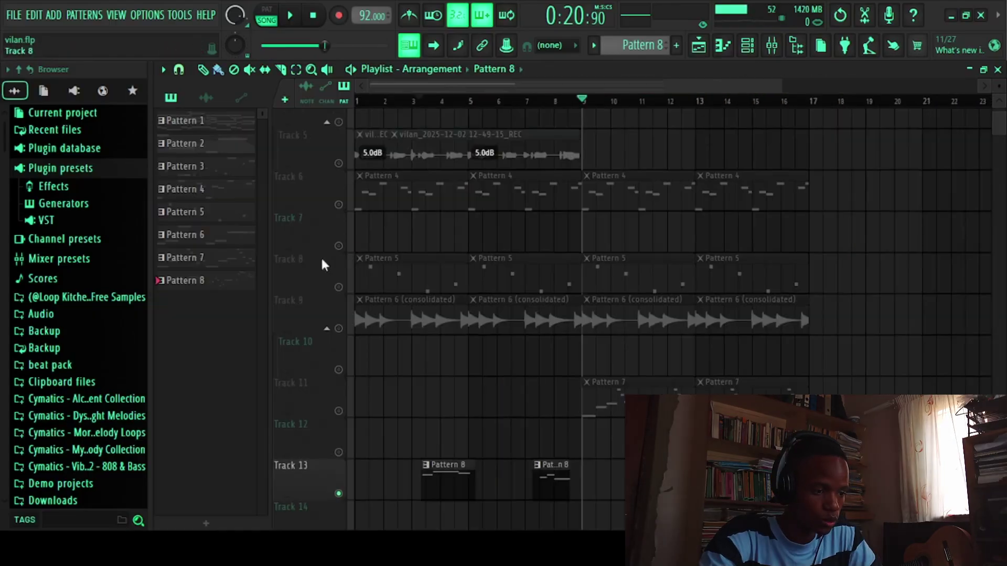
right_click(339, 246)
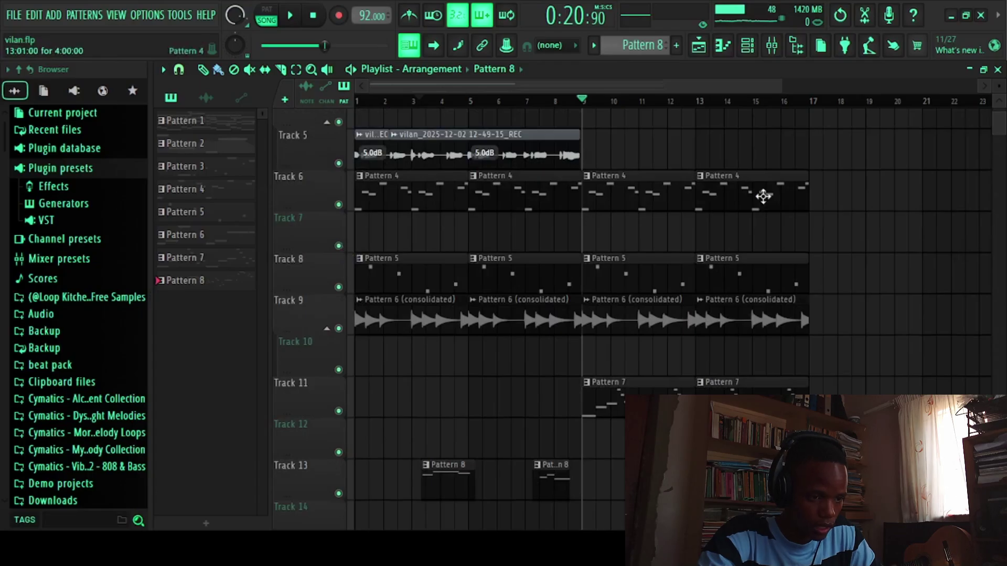
scroll(762, 196, up, 3)
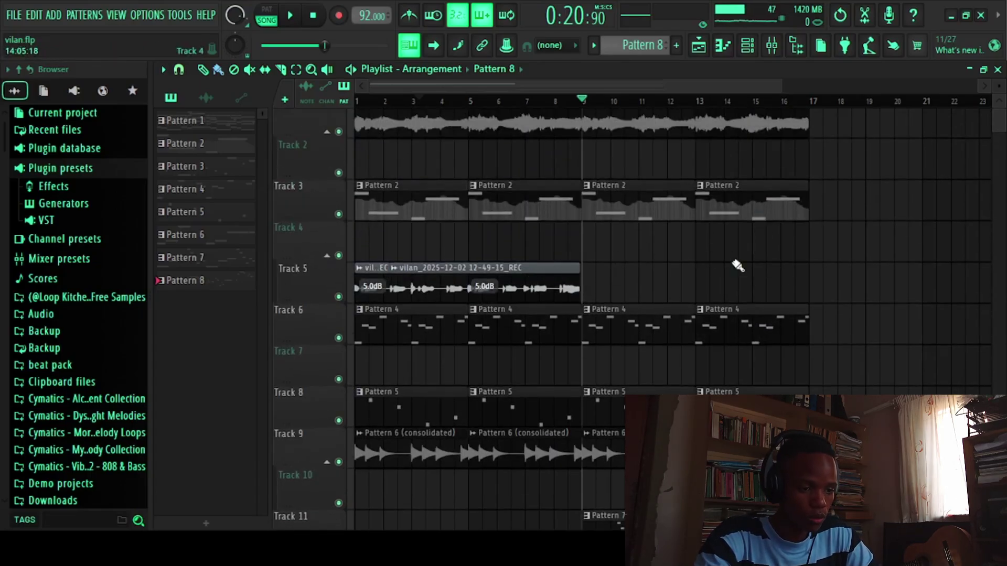
scroll(737, 265, down, 5)
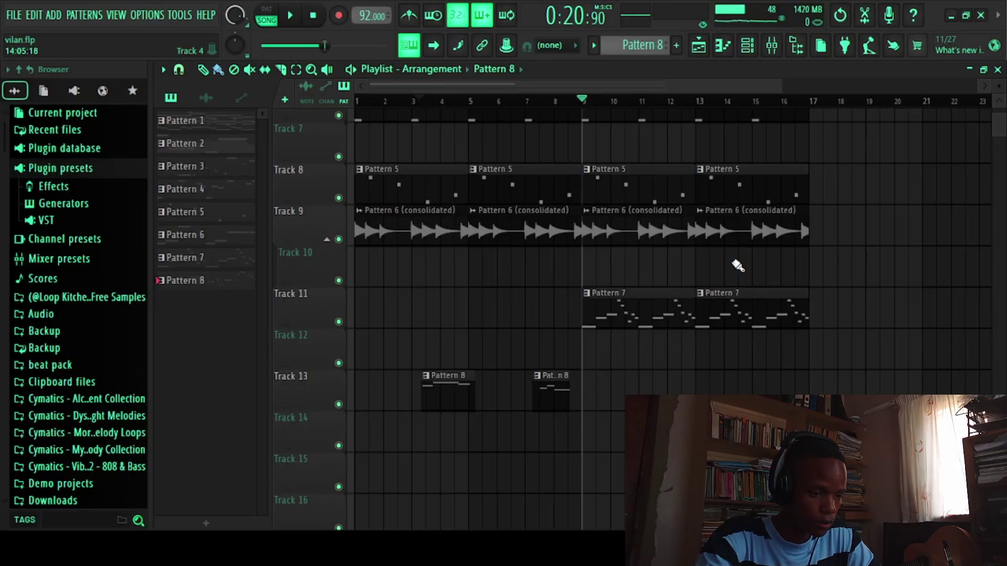
Step: Open Pattern 7 from Track 11 and inspect the classify theme preset on its The Prince #2 instrument
double_click(656, 310)
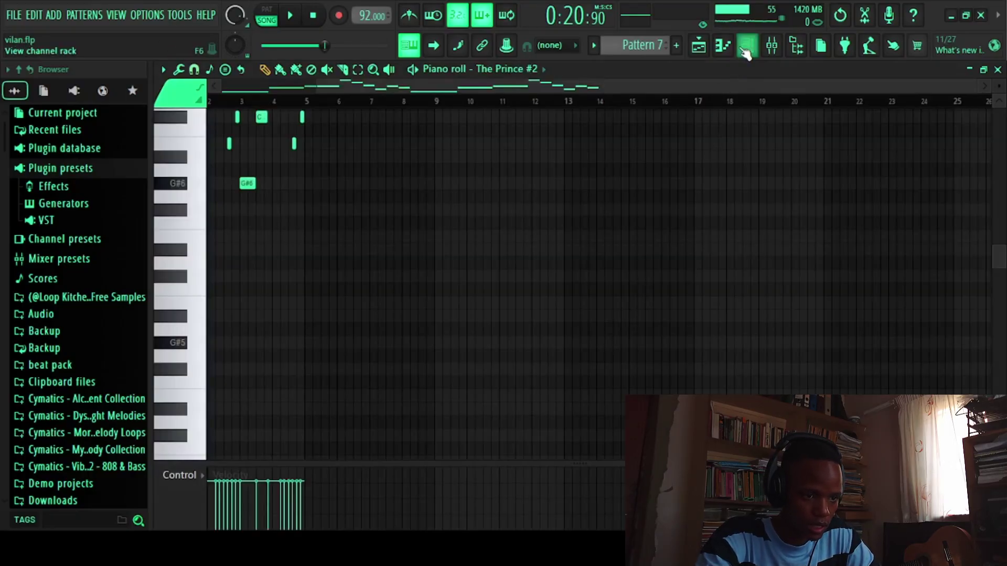
click(746, 48)
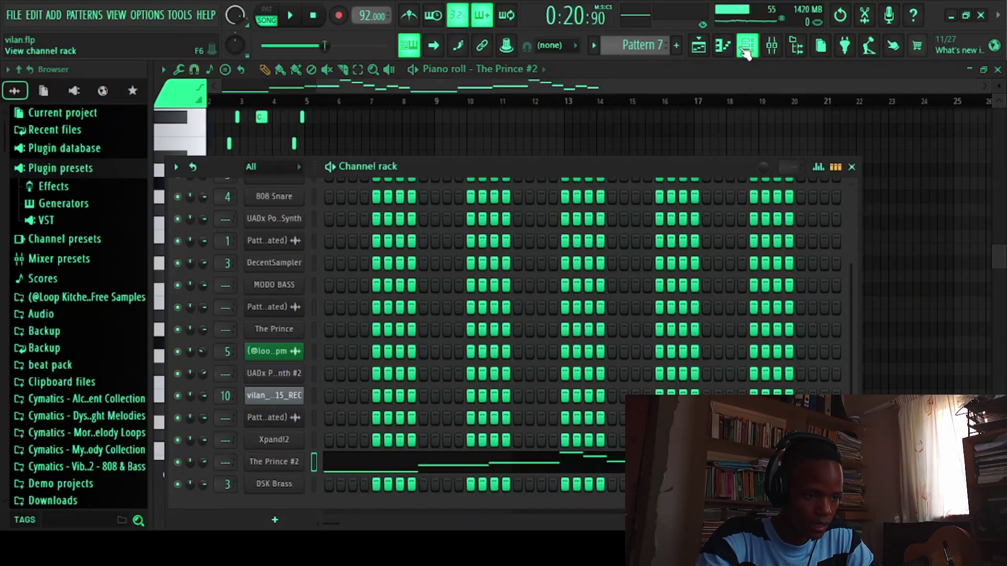
click(289, 466)
drag(503, 215, 517, 112)
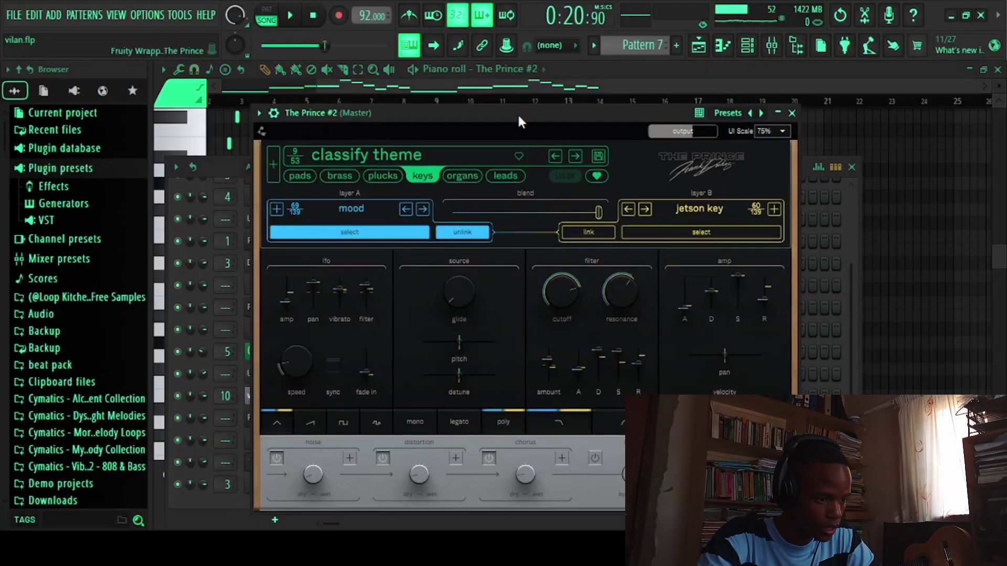
click(791, 114)
Step: Bring up The Prince #2 notes in the piano roll and play Pattern 7 in pattern mode, stopping near bar 5
click(511, 466)
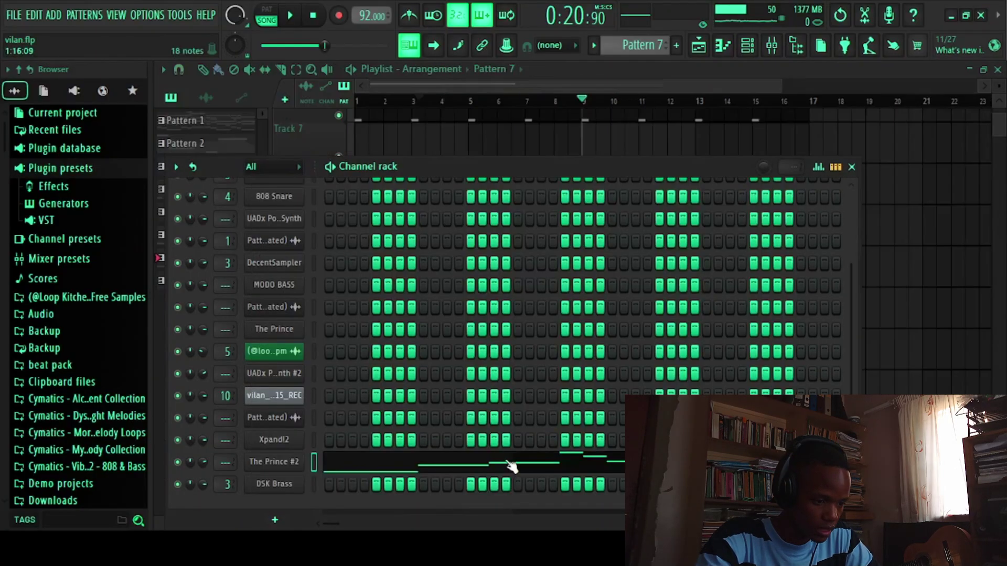
click(511, 466)
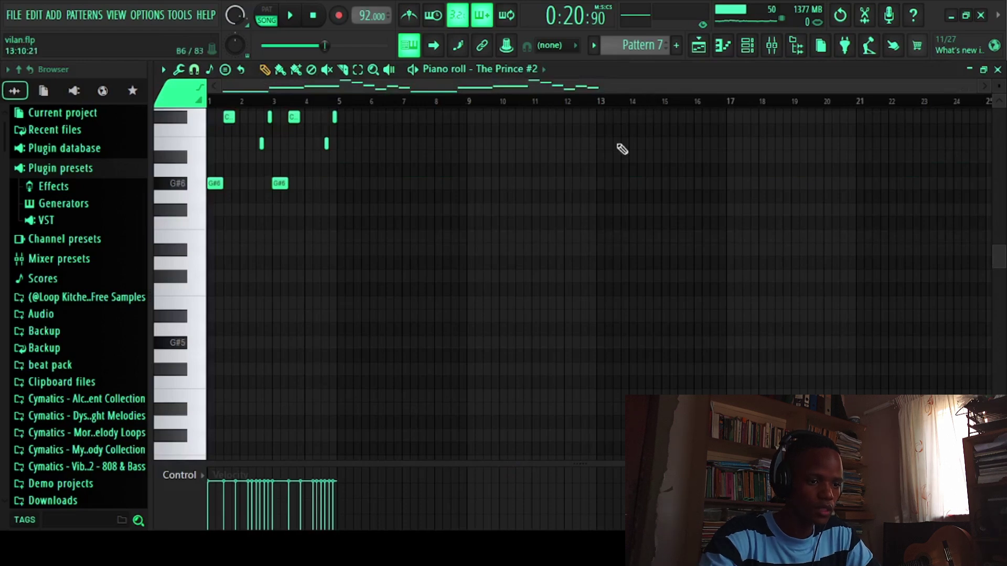
scroll(598, 178, up, 5)
key(space)
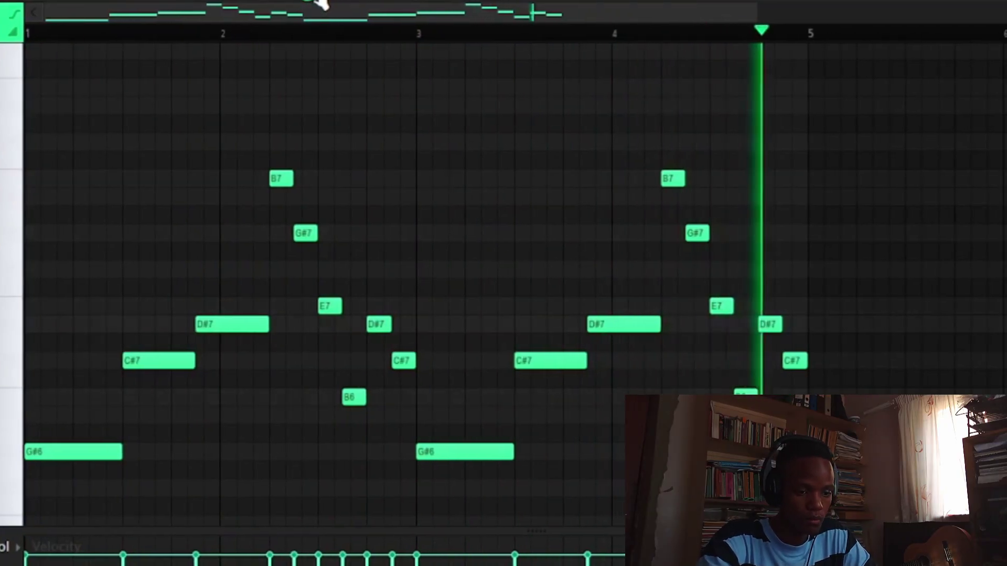
key(space)
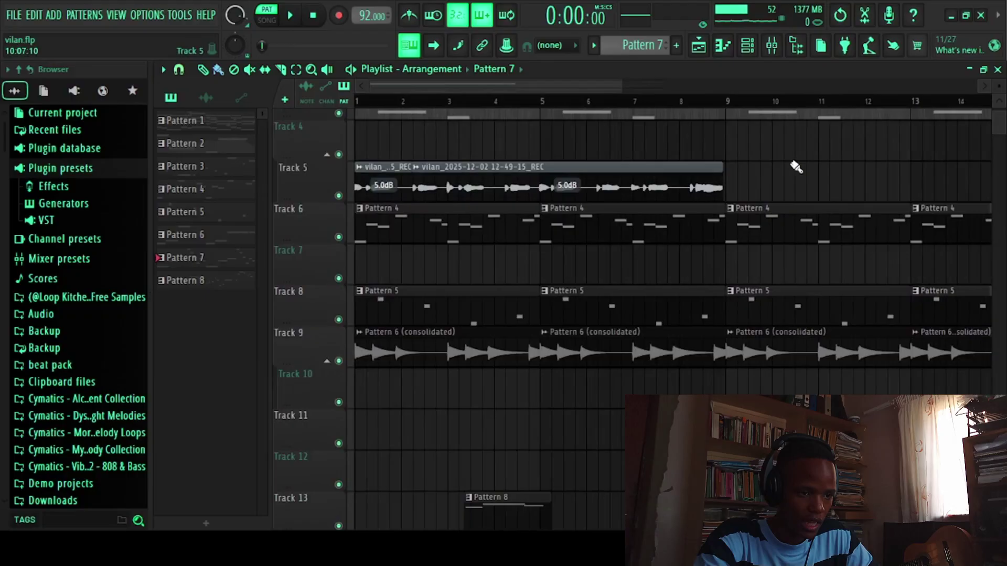
Step: Look over the full playlist arrangement from Track 1 down to Track 13 across bars 1 to 17
scroll(796, 167, up, 3)
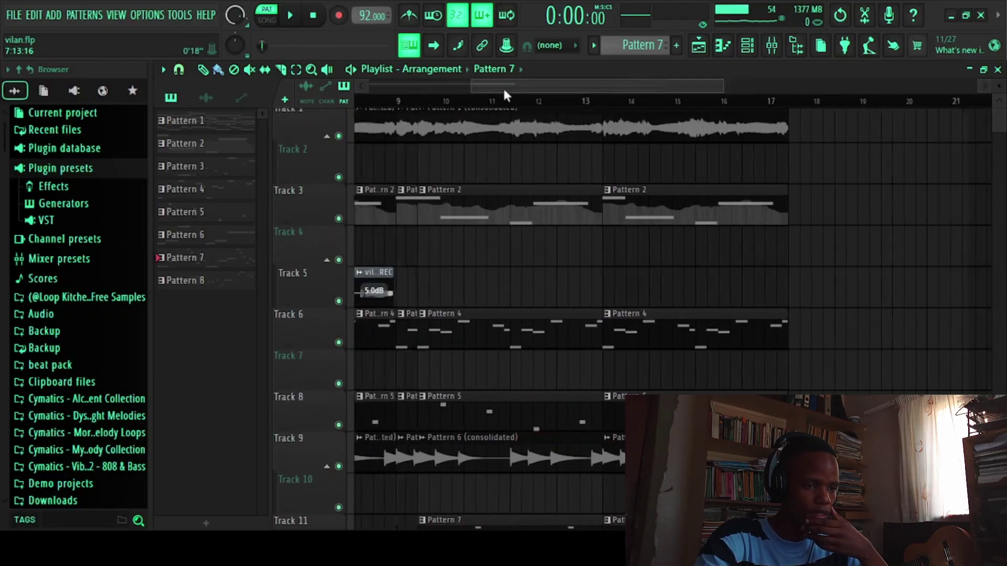
scroll(937, 196, down, 3)
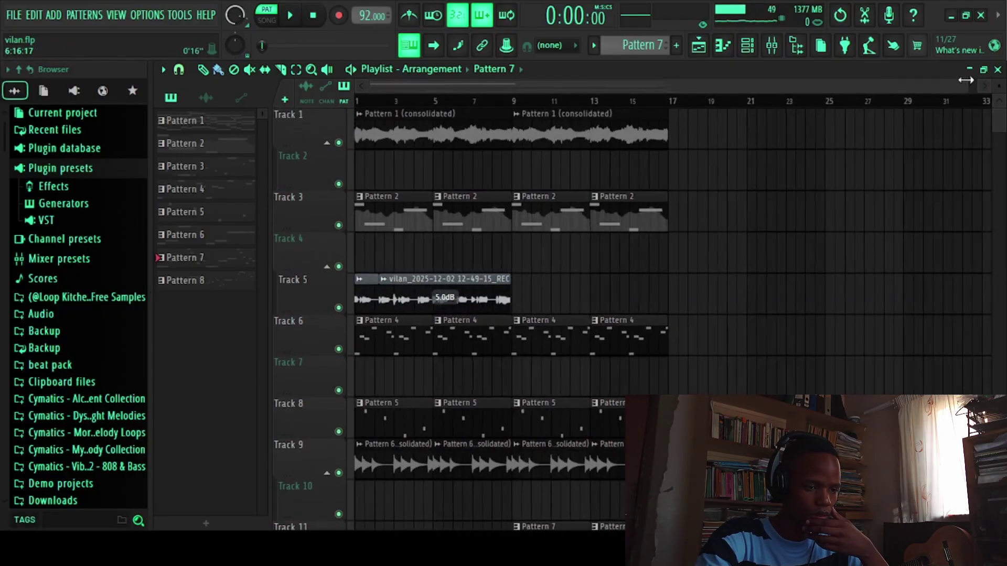
scroll(608, 314, down, 5)
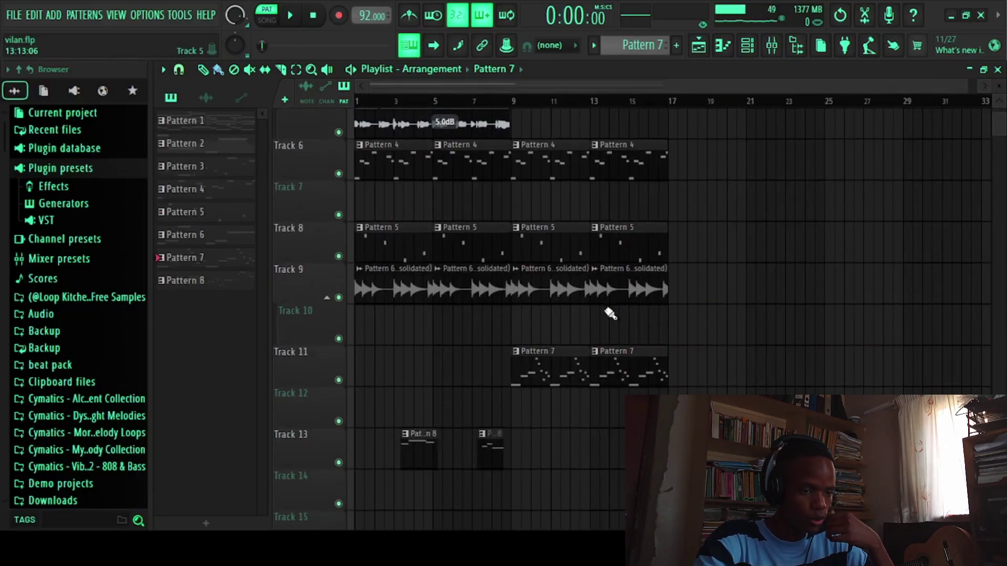
drag(969, 87, 775, 91)
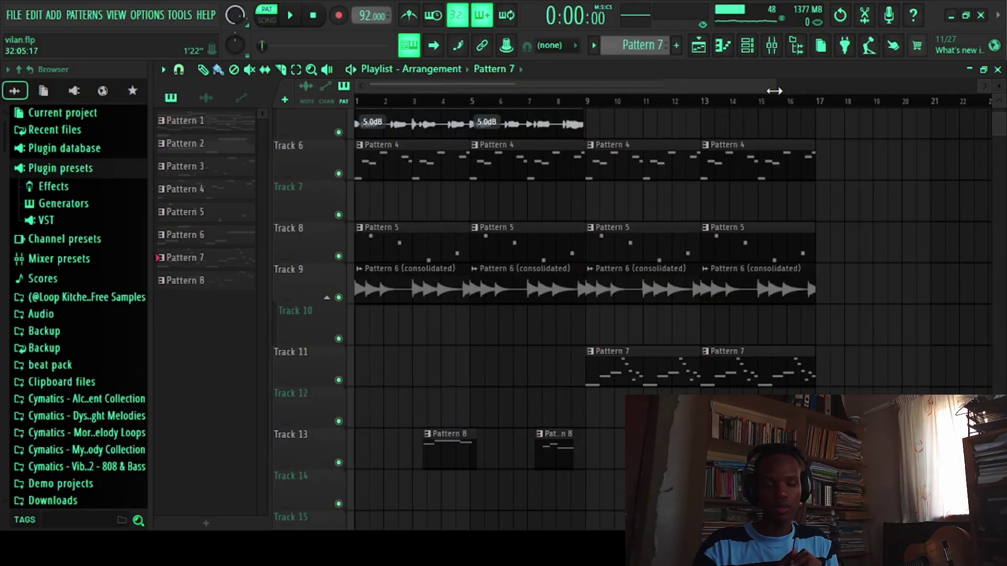
drag(775, 91, 999, 87)
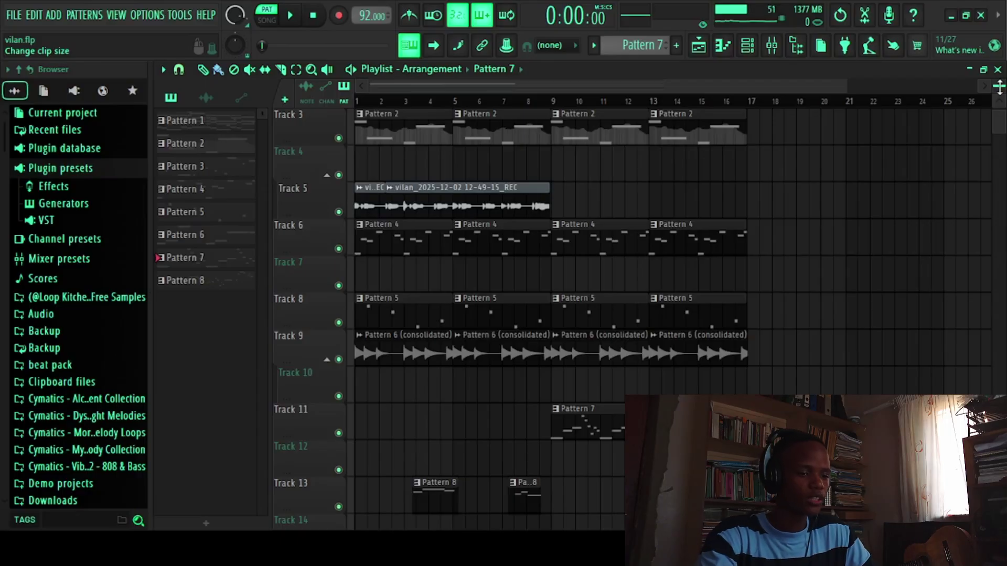
scroll(862, 191, down, 2)
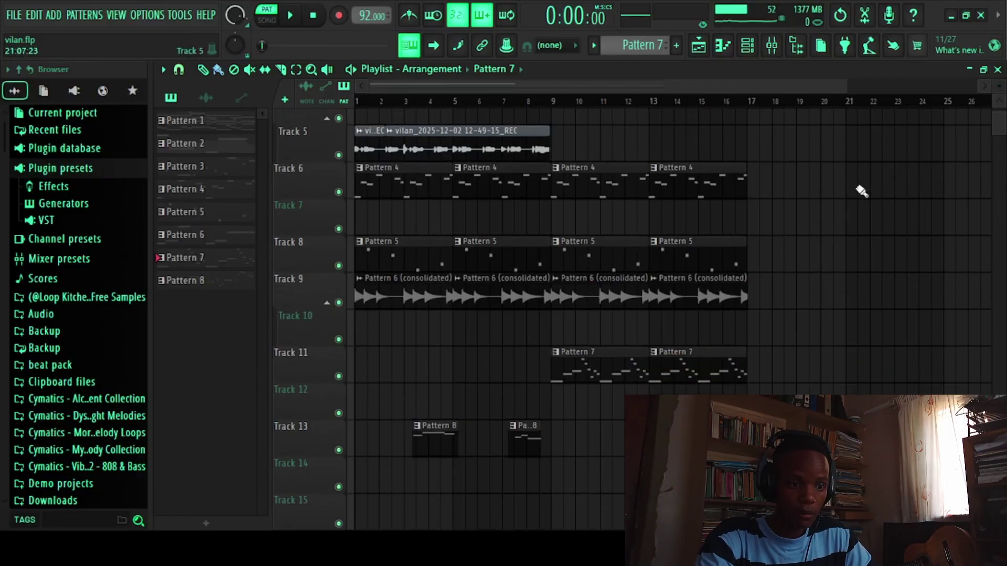